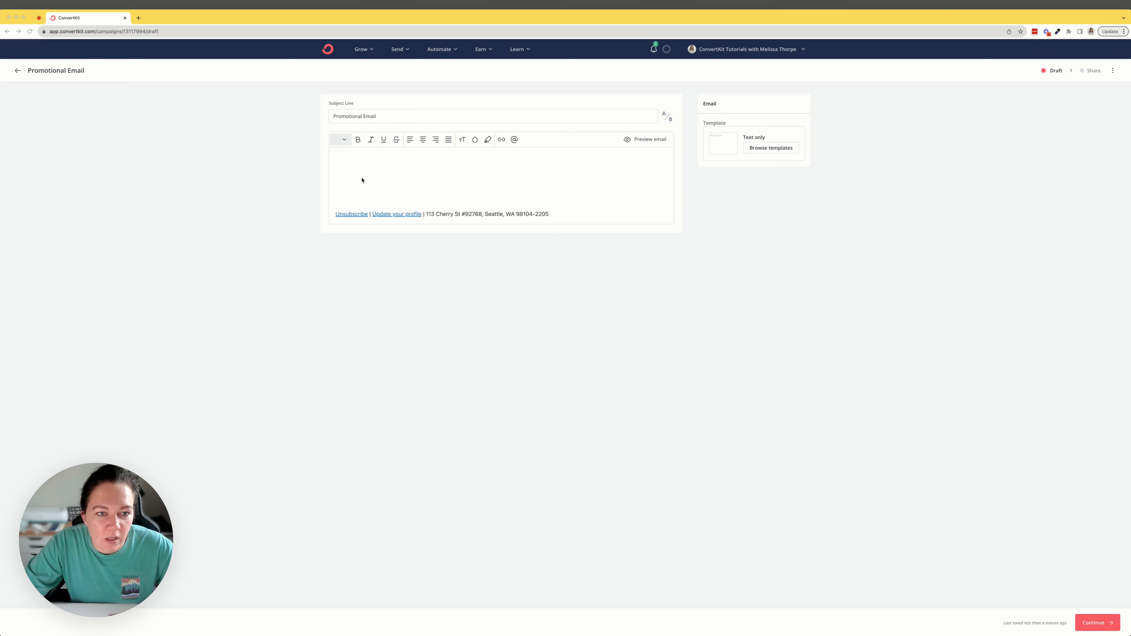
Step: Add the line "If you are no longer interested, click here." below blank space in the email body, above the unsubscribe footer
{"action": "left_click", "coordinate": [337, 171]}
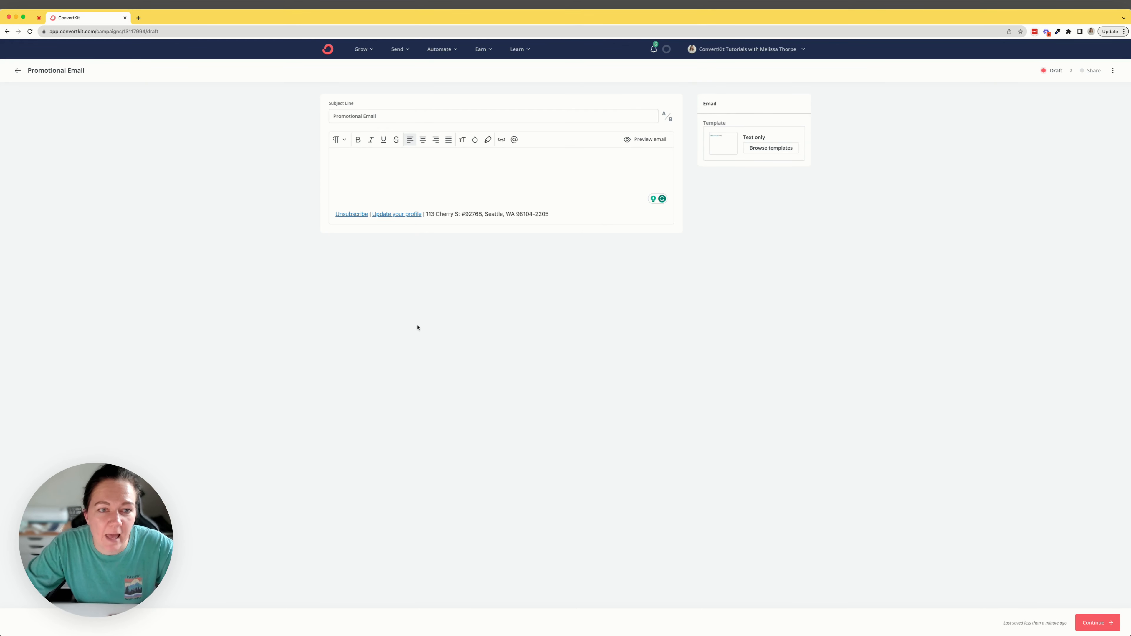
{"action": "key", "text": "Return"}
{"action": "key", "text": "Return"}
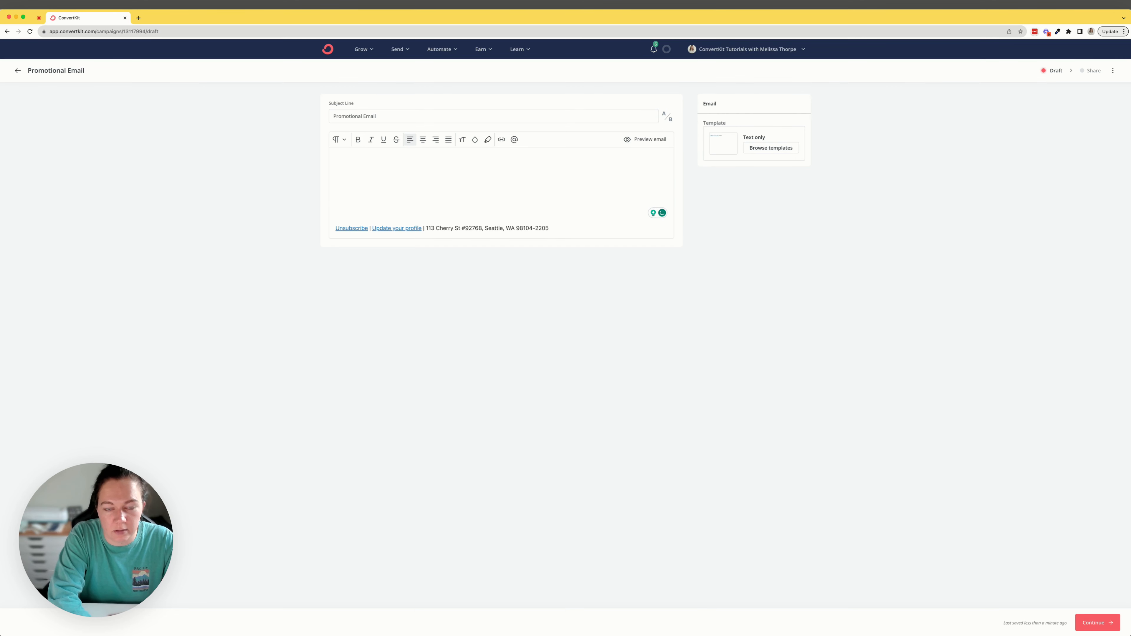
{"action": "type", "text": "If you are no long"}
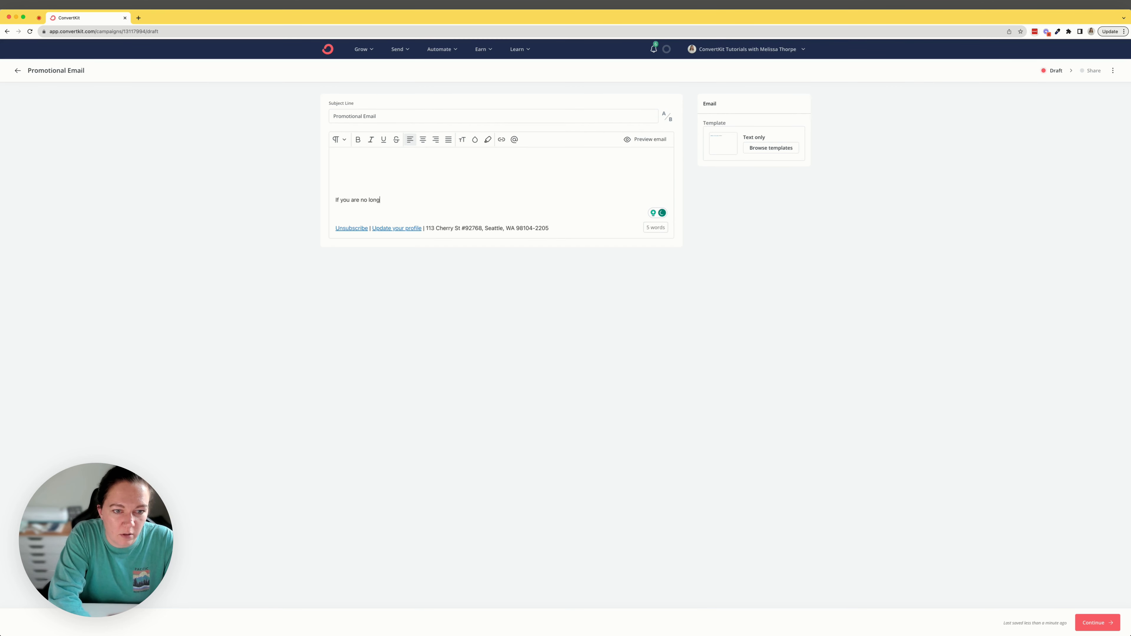
{"action": "type", "text": "er interested, click here."}
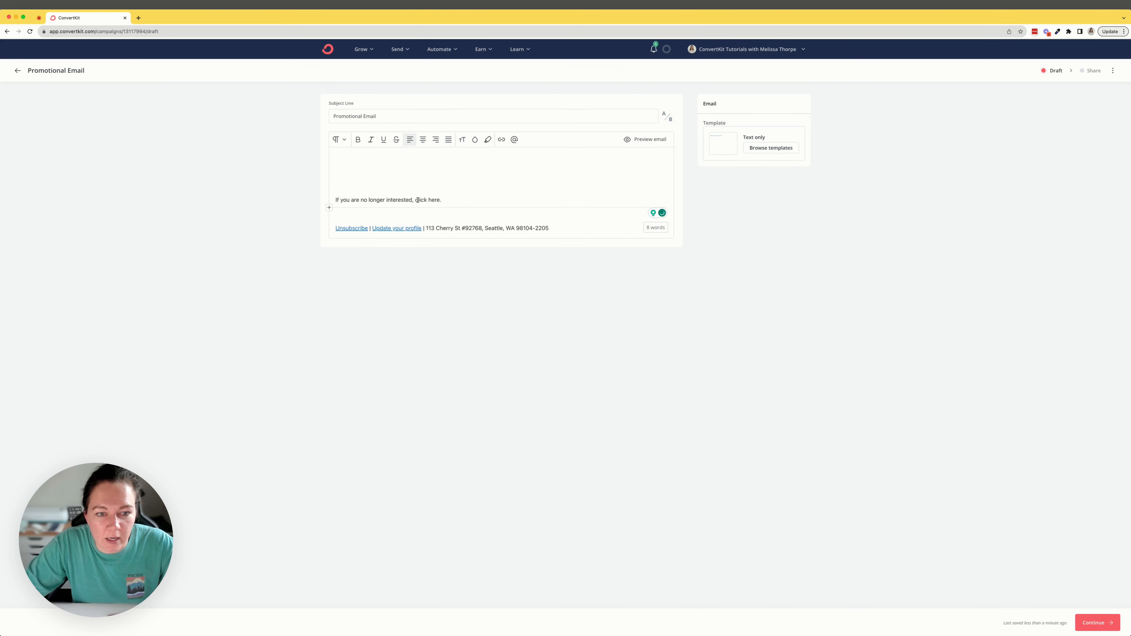
{"action": "left_click_drag", "start_coordinate": [415, 200], "coordinate": [442, 200]}
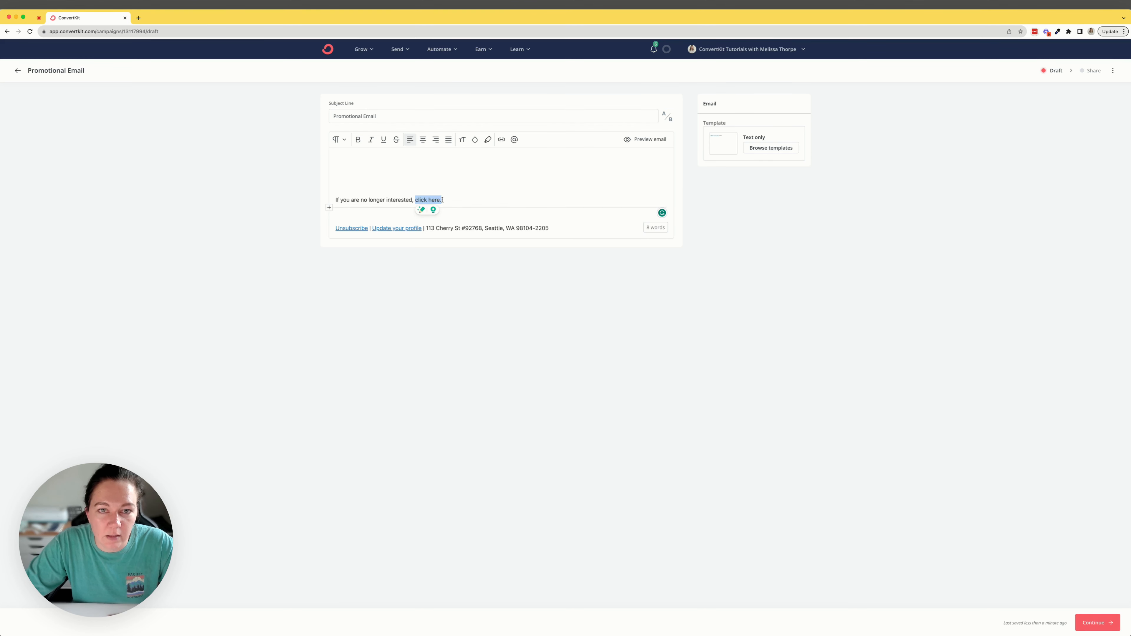
{"action": "left_click", "coordinate": [452, 201]}
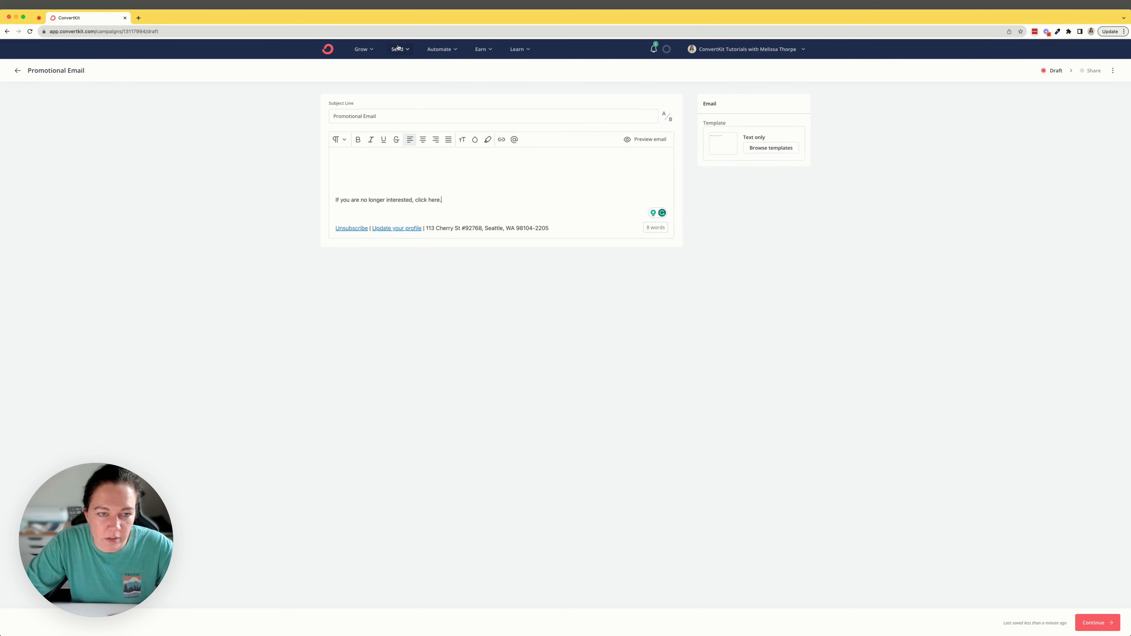
Step: Start a new automation rule in a separate browser tab, triggered by a link click with the thanks-updating-preferences page as destination URL
{"action": "left_click", "coordinate": [443, 49]}
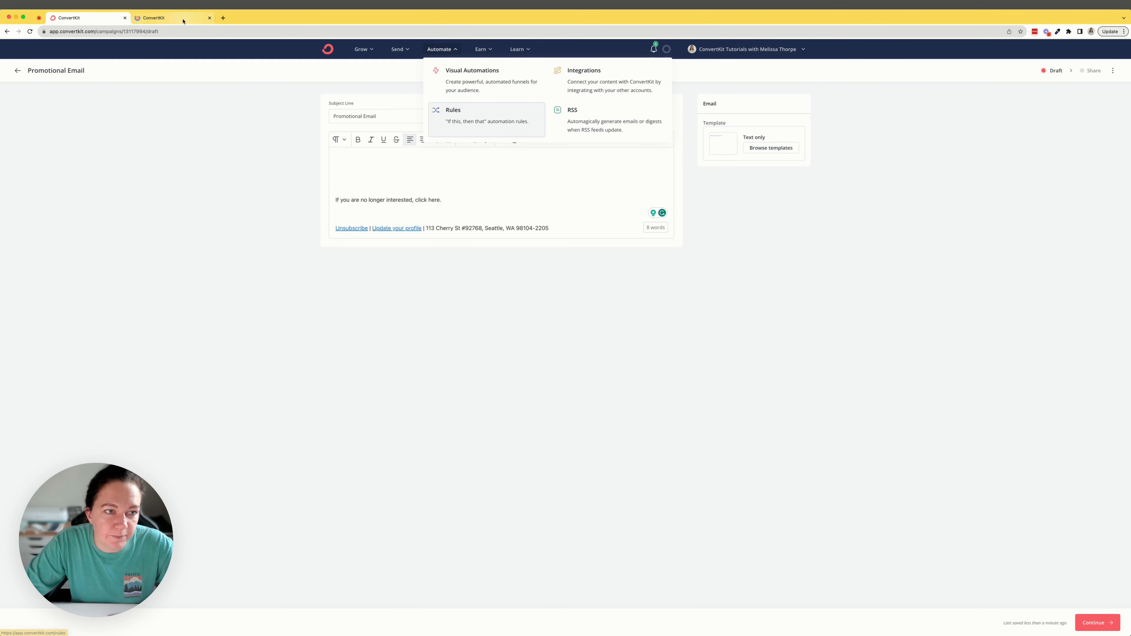
{"action": "left_click", "coordinate": [465, 121]}
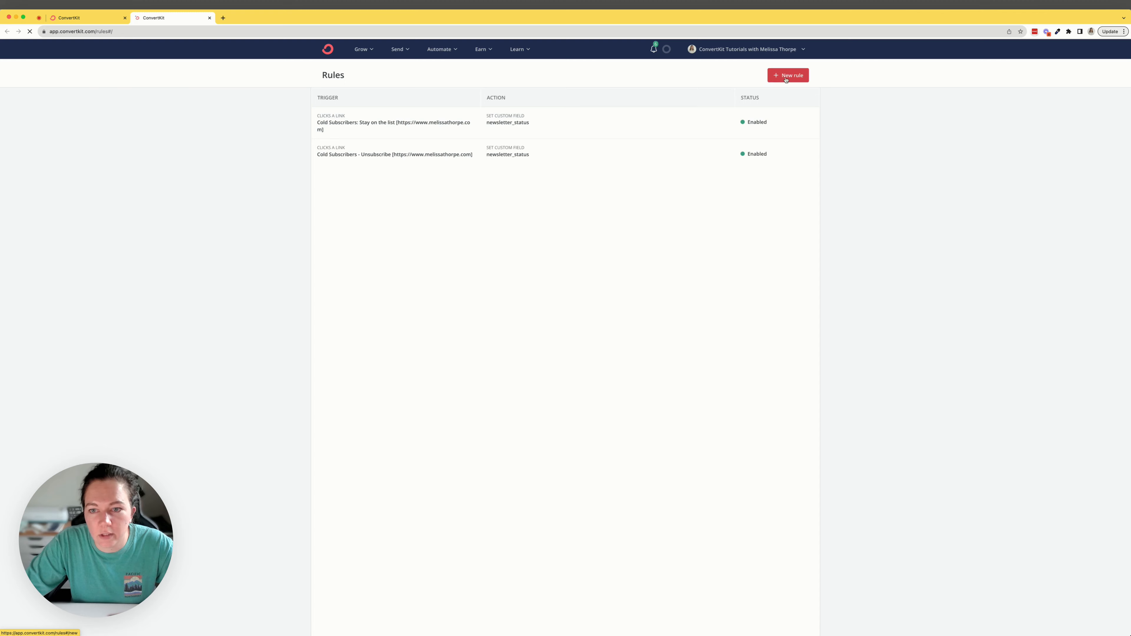
{"action": "left_click", "coordinate": [788, 75]}
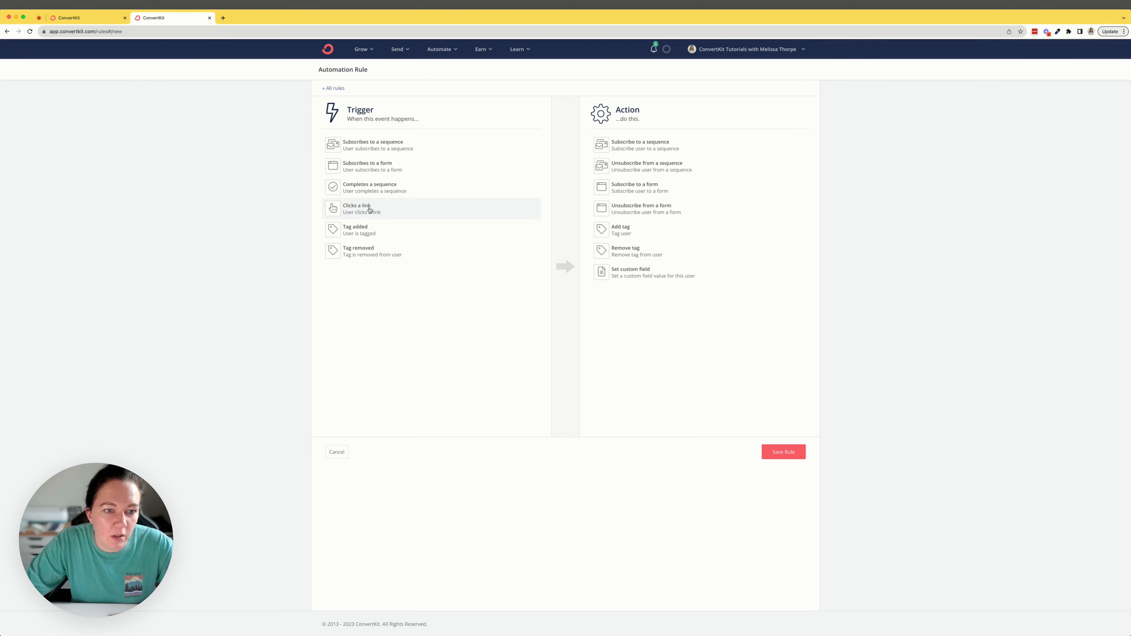
{"action": "left_click", "coordinate": [367, 208]}
{"action": "left_click", "coordinate": [358, 200]}
{"action": "type", "text": "https://www.melissathorpe.com/thanks-updating-preferences/"}
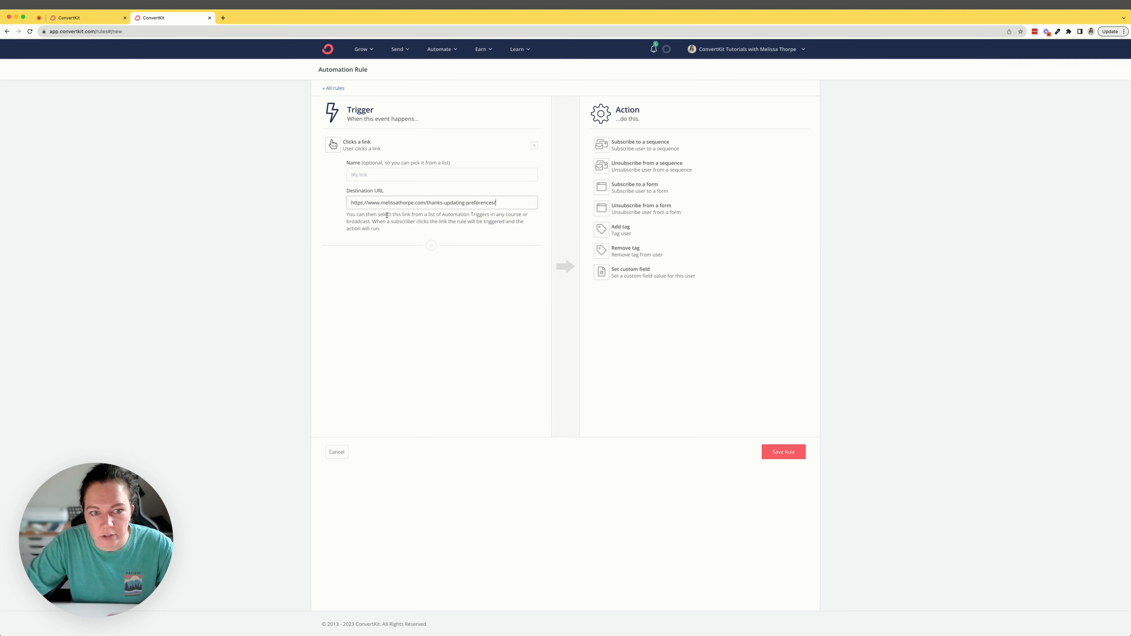
Step: Name the rule's link trigger "Opt-Out: Promotional Emails"
{"action": "left_click", "coordinate": [372, 173]}
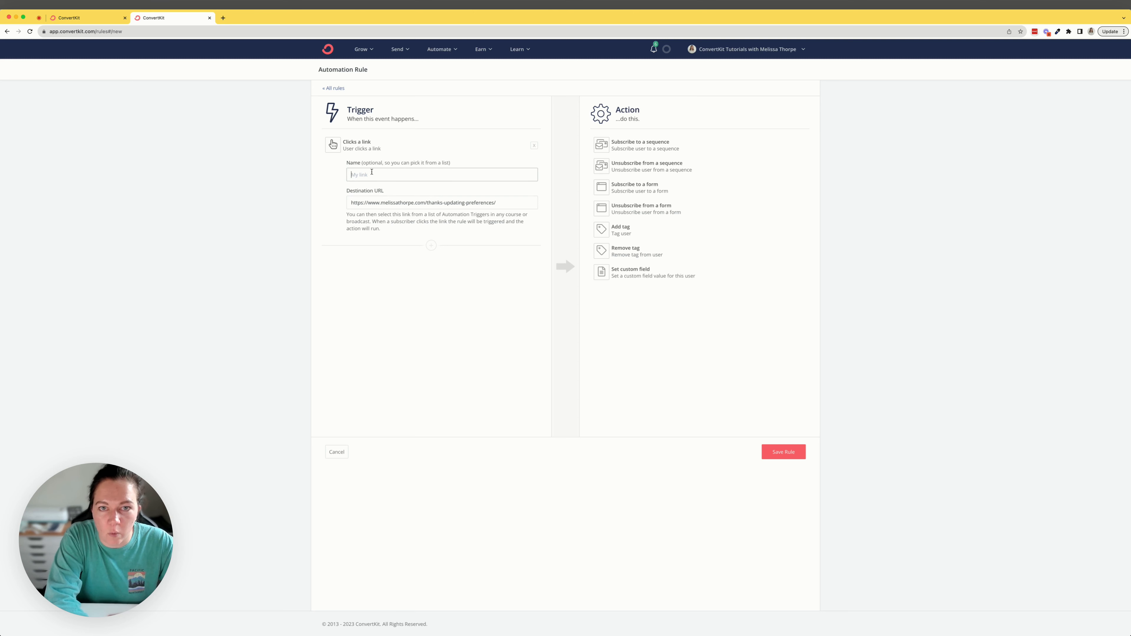
{"action": "type", "text": "Opt"}
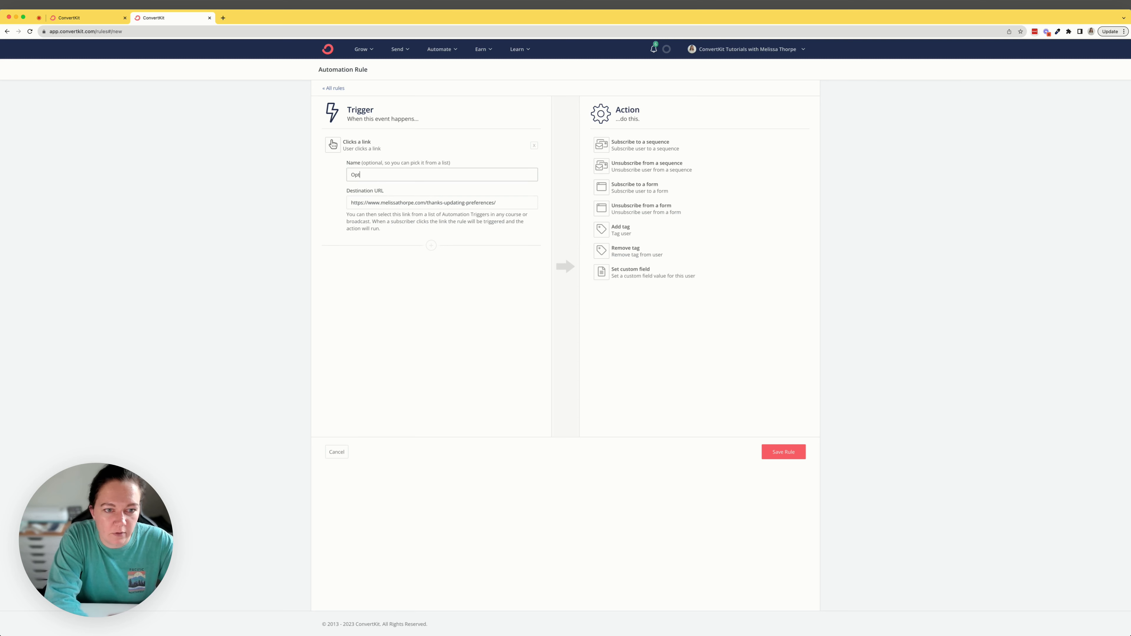
{"action": "type", "text": "-Out: Promotional Emails"}
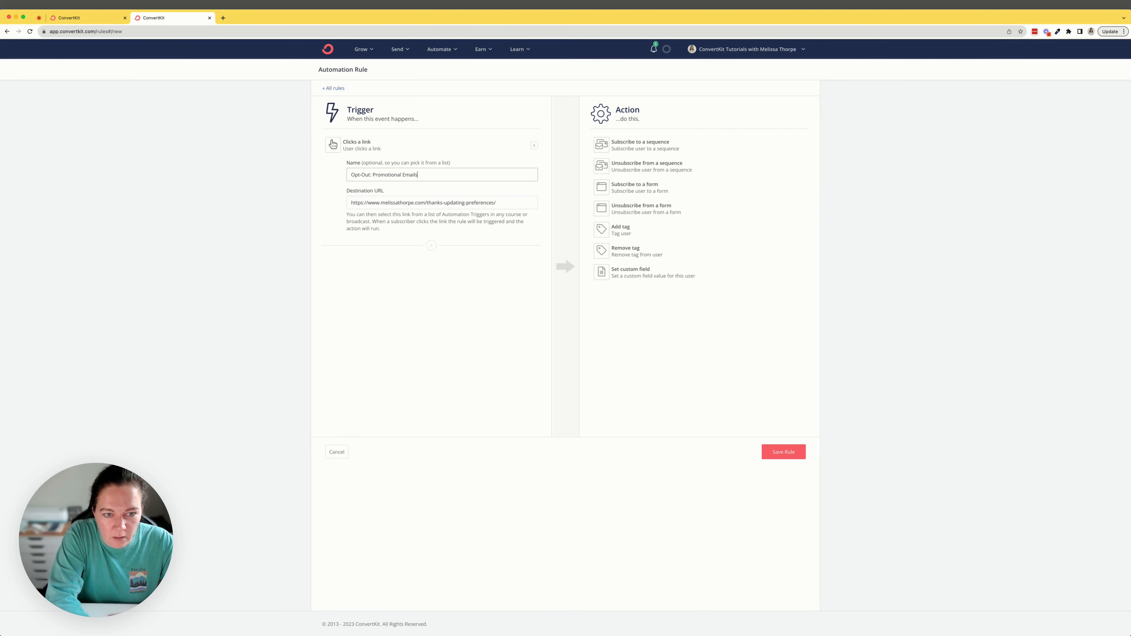
Step: Set the rule's action to add a new tag named "Opt-Out: Promotional Emails" and save the rule
{"action": "left_click", "coordinate": [620, 229]}
{"action": "left_click", "coordinate": [785, 163]}
{"action": "type", "text": "Opt-Out: Promotional Emails"}
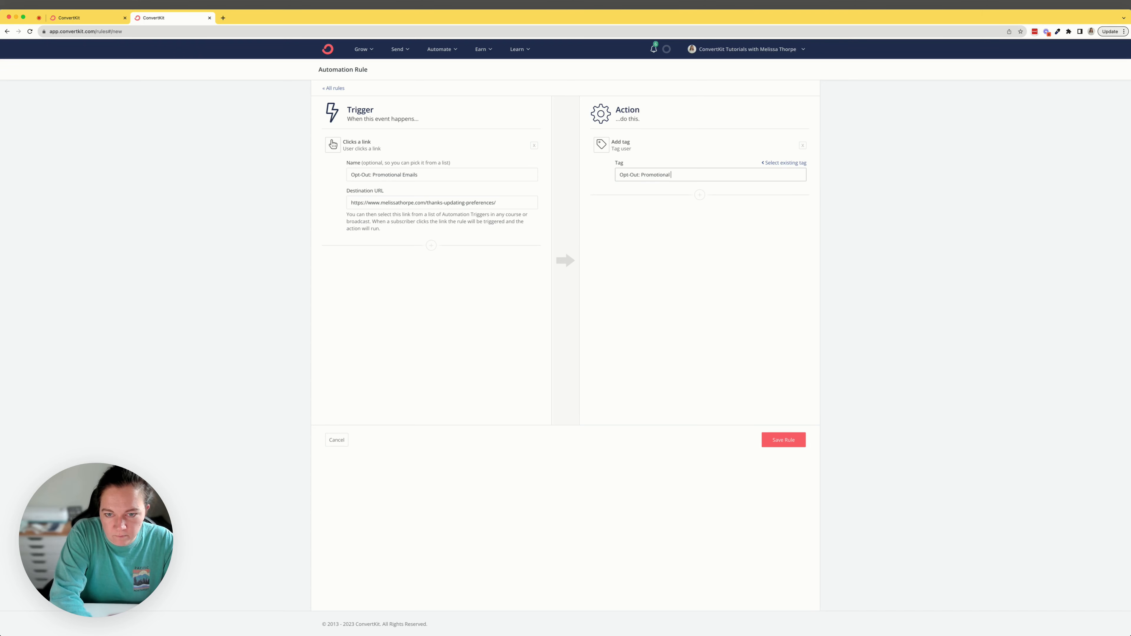
{"action": "left_click", "coordinate": [783, 440]}
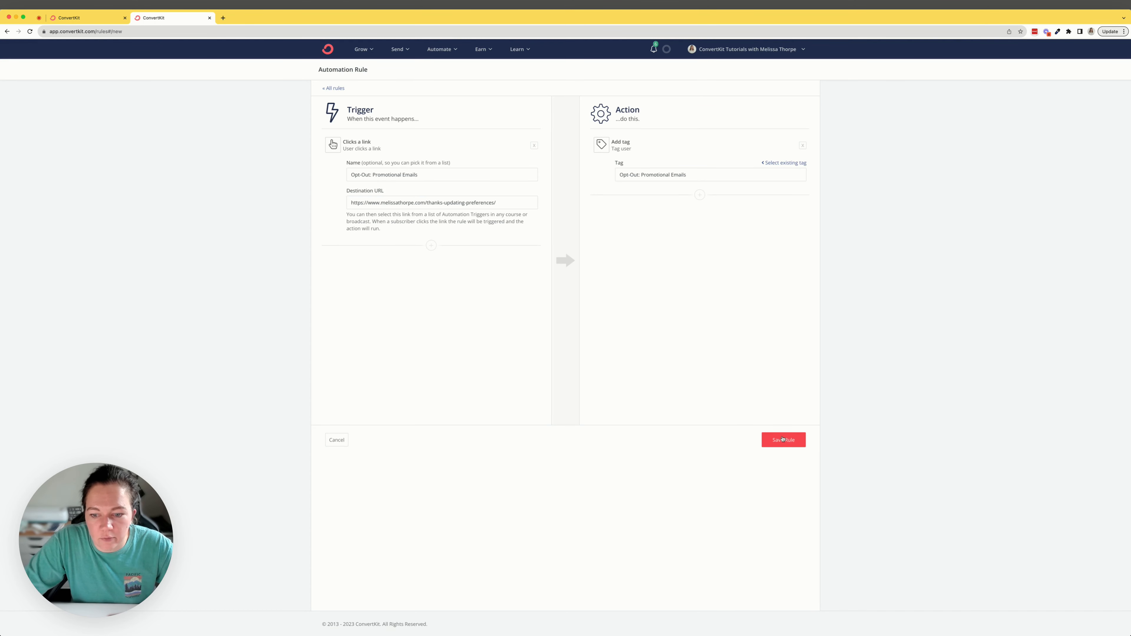
Step: Link the "click here" text in the promotional email draft to the Opt-Out: Promotional Emails link trigger
{"action": "left_click", "coordinate": [67, 16]}
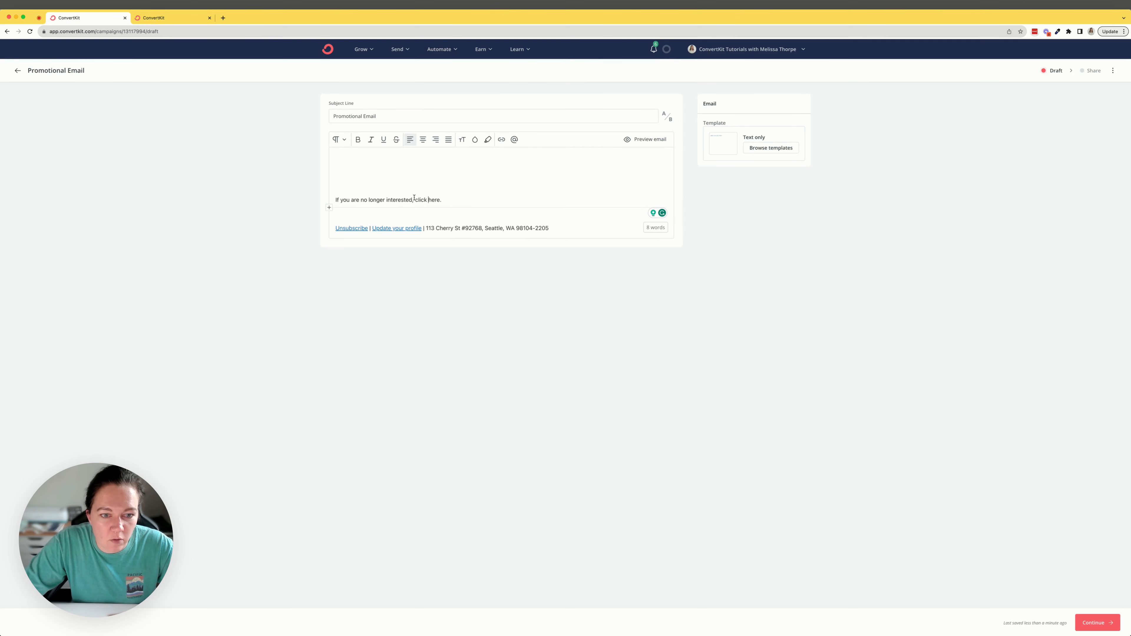
{"action": "left_click_drag", "start_coordinate": [415, 200], "coordinate": [439, 200]}
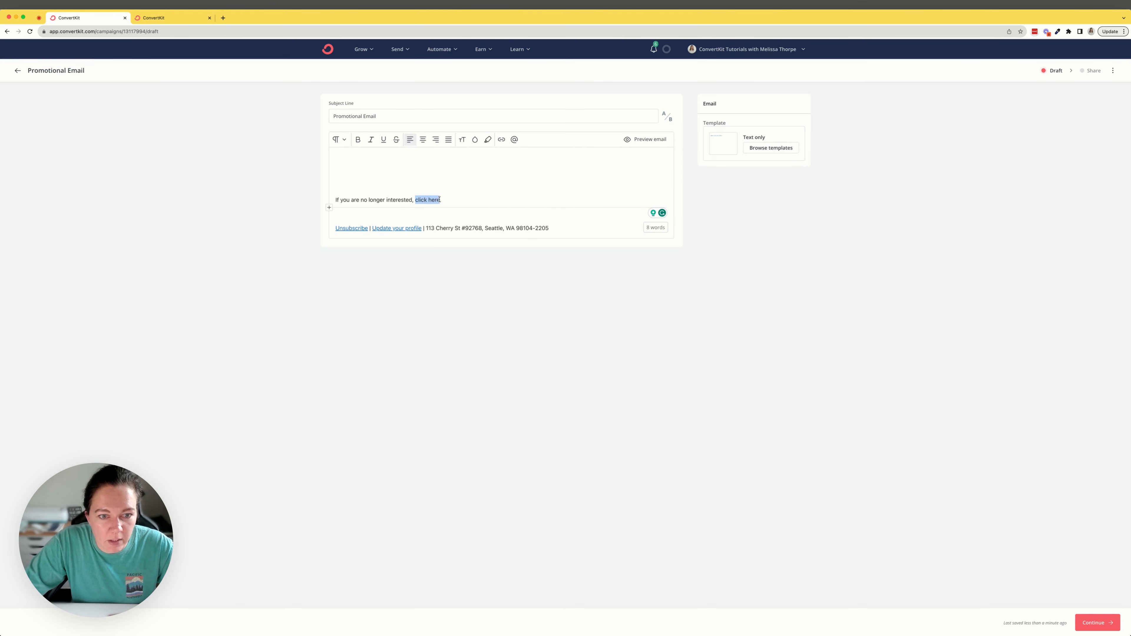
{"action": "left_click", "coordinate": [501, 140]}
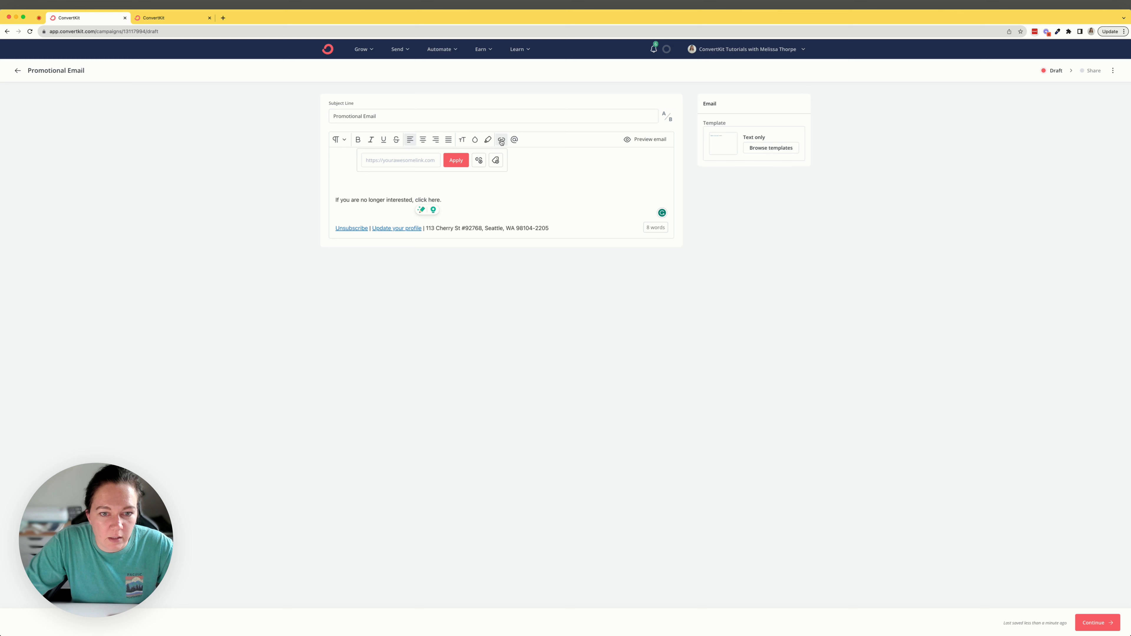
{"action": "left_click", "coordinate": [479, 161]}
{"action": "left_click", "coordinate": [493, 191]}
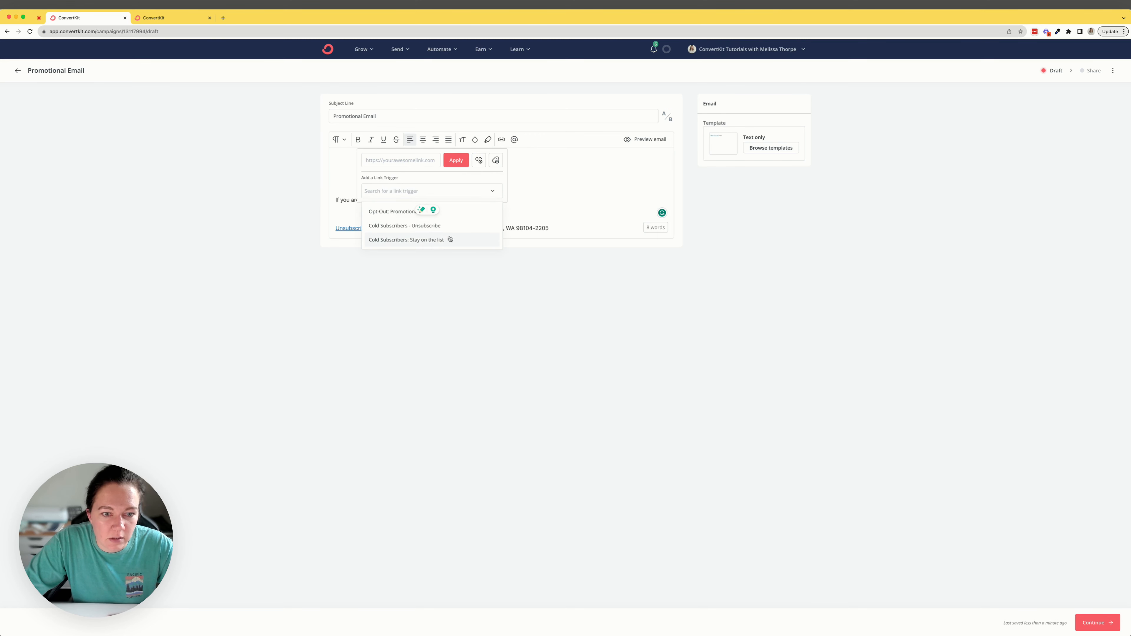
{"action": "left_click", "coordinate": [392, 211]}
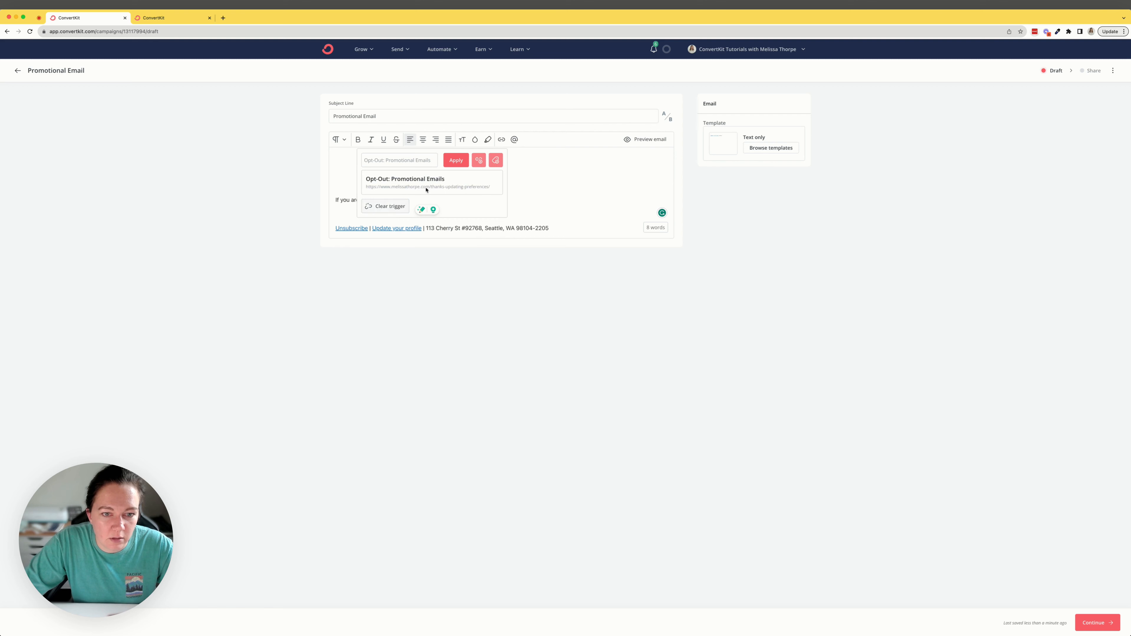
{"action": "left_click", "coordinate": [454, 160]}
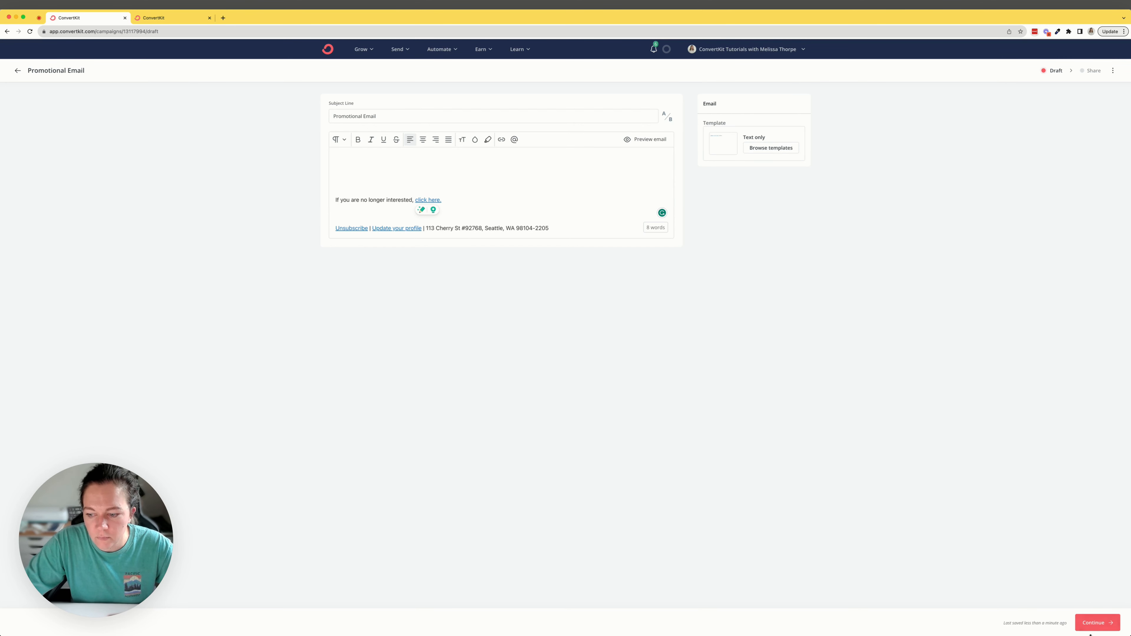
Step: Continue to the broadcast's sharing settings and add a second recipient filter group set to match none of the following
{"action": "left_click", "coordinate": [1094, 624]}
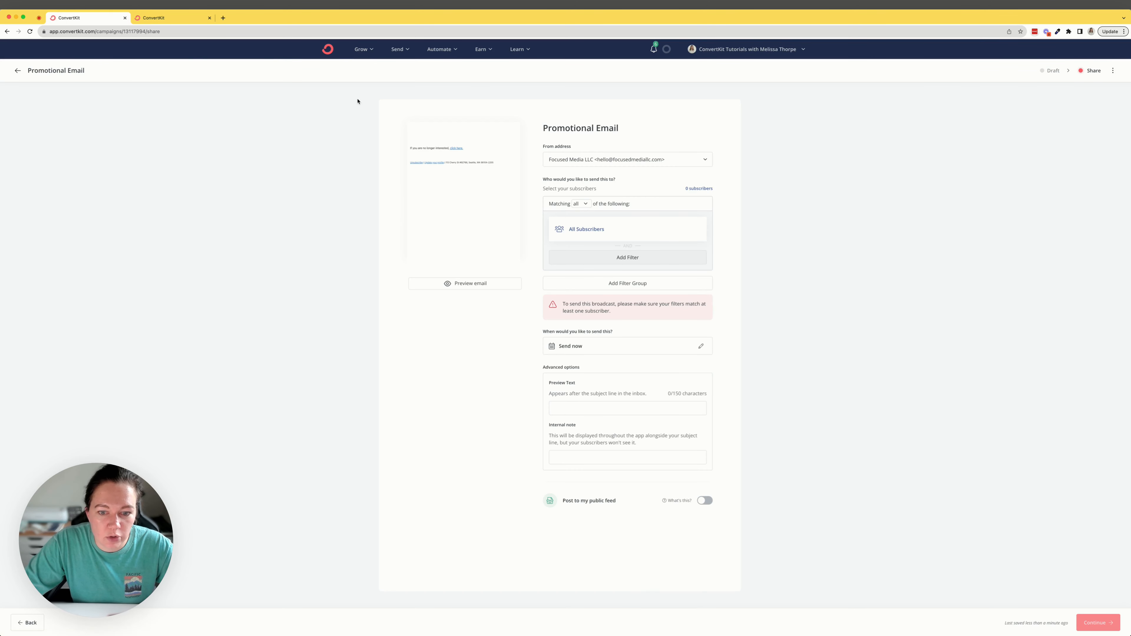
{"action": "left_click", "coordinate": [589, 230]}
{"action": "left_click", "coordinate": [595, 268]}
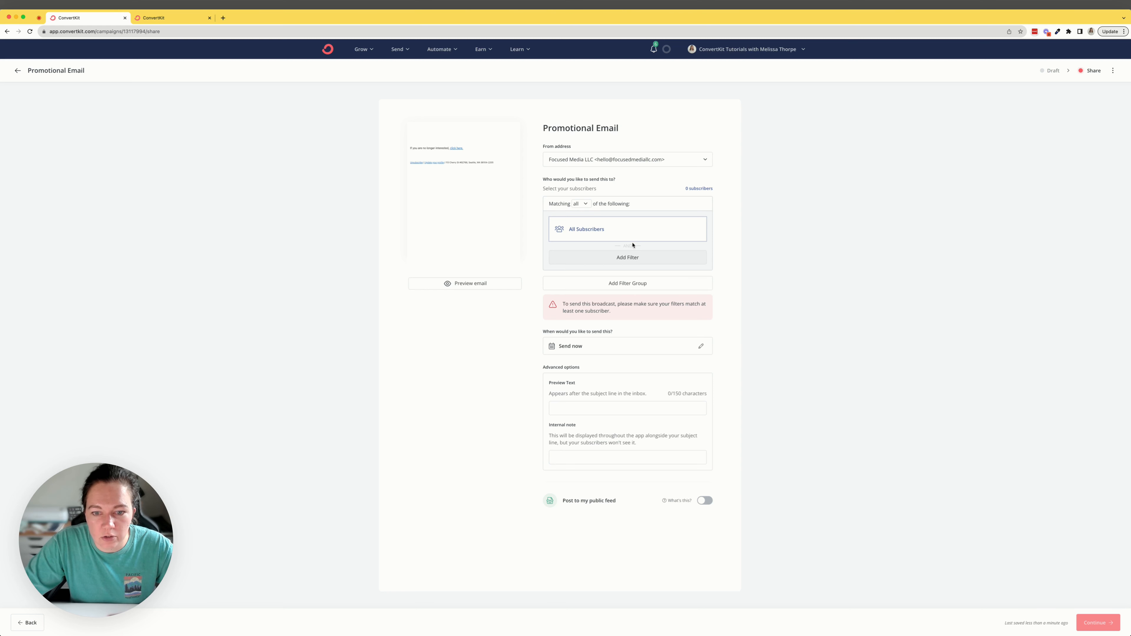
{"action": "left_click", "coordinate": [627, 284]}
{"action": "left_click", "coordinate": [576, 289]}
{"action": "left_click", "coordinate": [586, 332]}
Step: Add a filter to the "none" group for subscribers subscribed to the Opt-Out: Promotional Emails tag
{"action": "left_click", "coordinate": [589, 307]}
{"action": "left_click", "coordinate": [611, 315]}
{"action": "left_click", "coordinate": [611, 350]}
{"action": "left_click", "coordinate": [602, 335]}
{"action": "left_click", "coordinate": [600, 382]}
{"action": "left_click", "coordinate": [606, 350]}
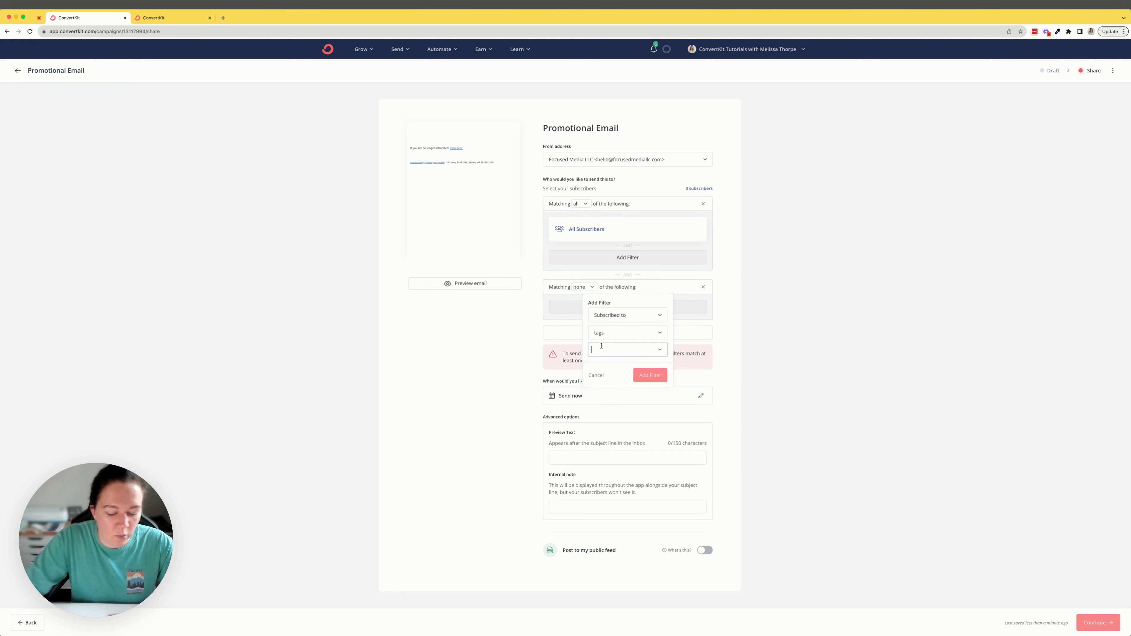
{"action": "type", "text": "p"}
{"action": "key", "text": "BackSpace"}
{"action": "type", "text": "opt"}
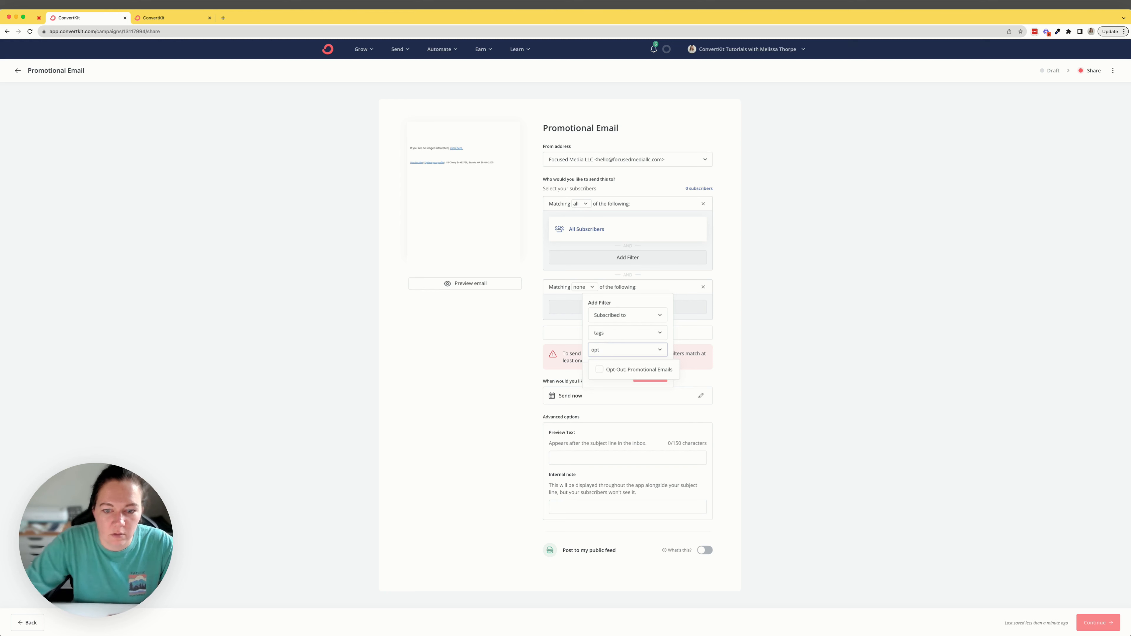
{"action": "left_click", "coordinate": [597, 368]}
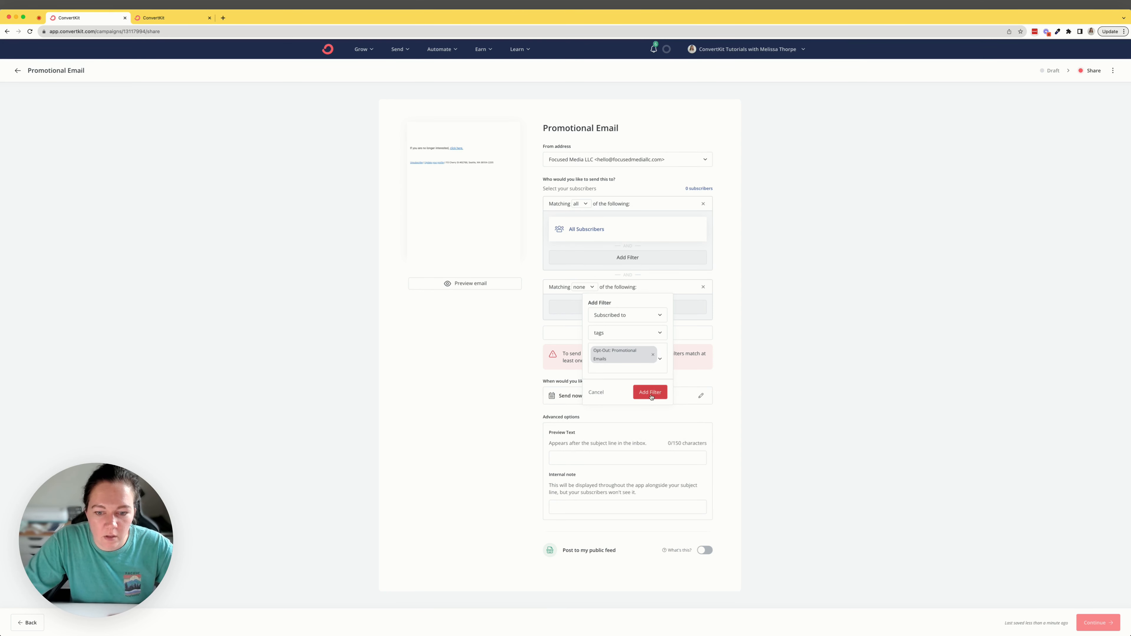
{"action": "left_click", "coordinate": [651, 393]}
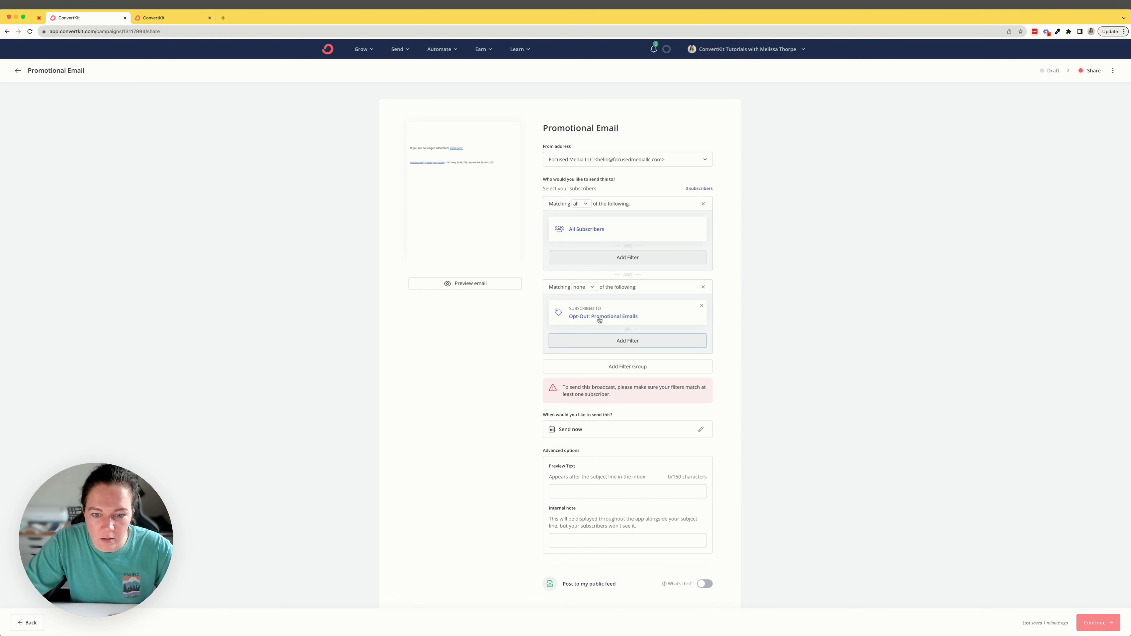
Step: Review the trigger and action of the Opt-Out: Promotional Emails rule and return to the broadcast's sharing settings
{"action": "left_click", "coordinate": [154, 18]}
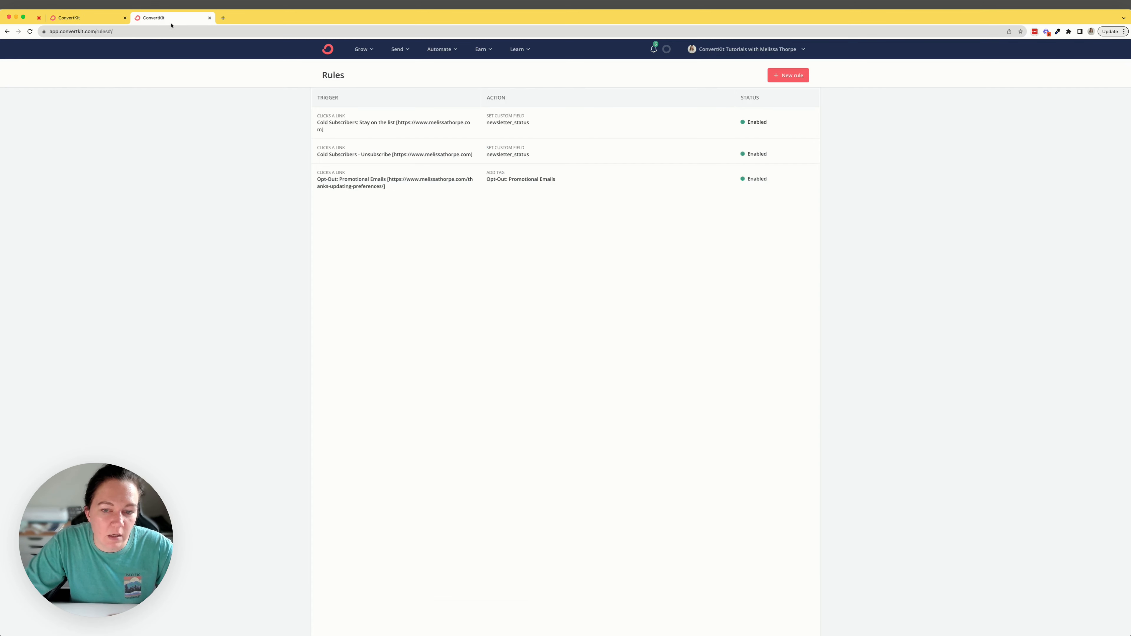
{"action": "left_click", "coordinate": [487, 173]}
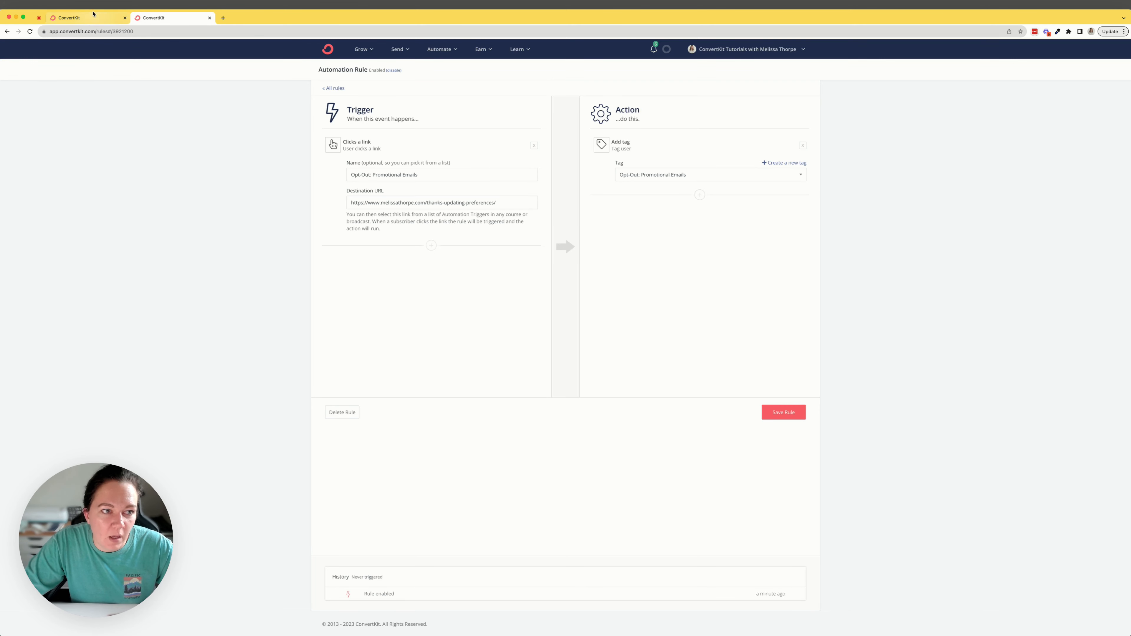
{"action": "left_click", "coordinate": [90, 20]}
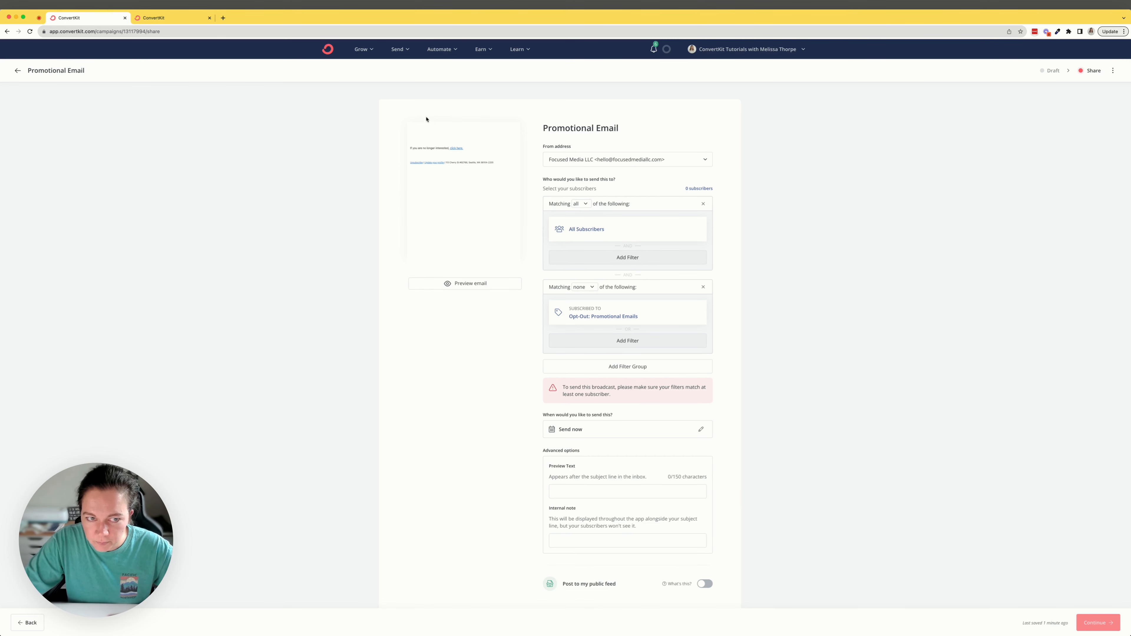
Step: Start a new subscriber segment named "Promotional Emails" from the Subscribers page and add the All Subscribers filter to it
{"action": "left_click", "coordinate": [359, 53]}
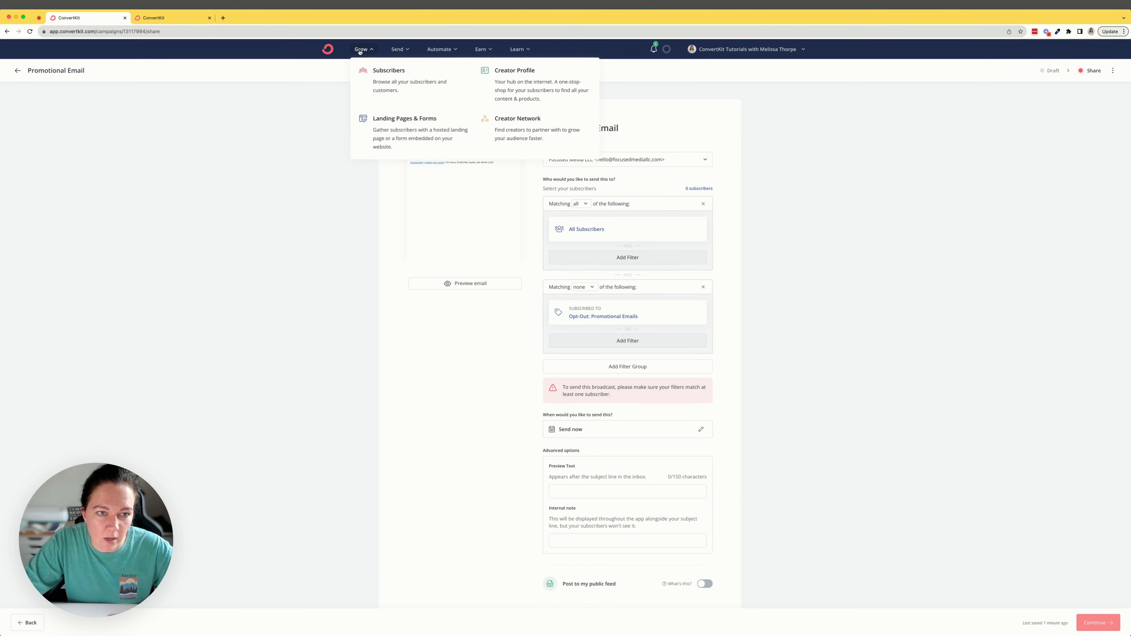
{"action": "left_click", "coordinate": [377, 83]}
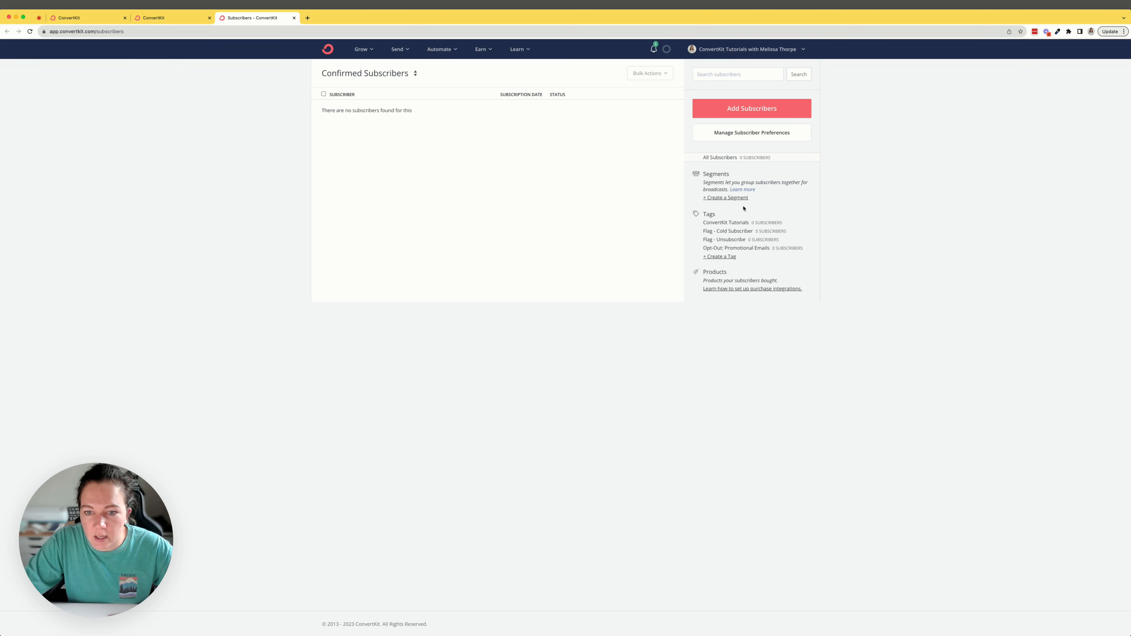
{"action": "left_click", "coordinate": [739, 198]}
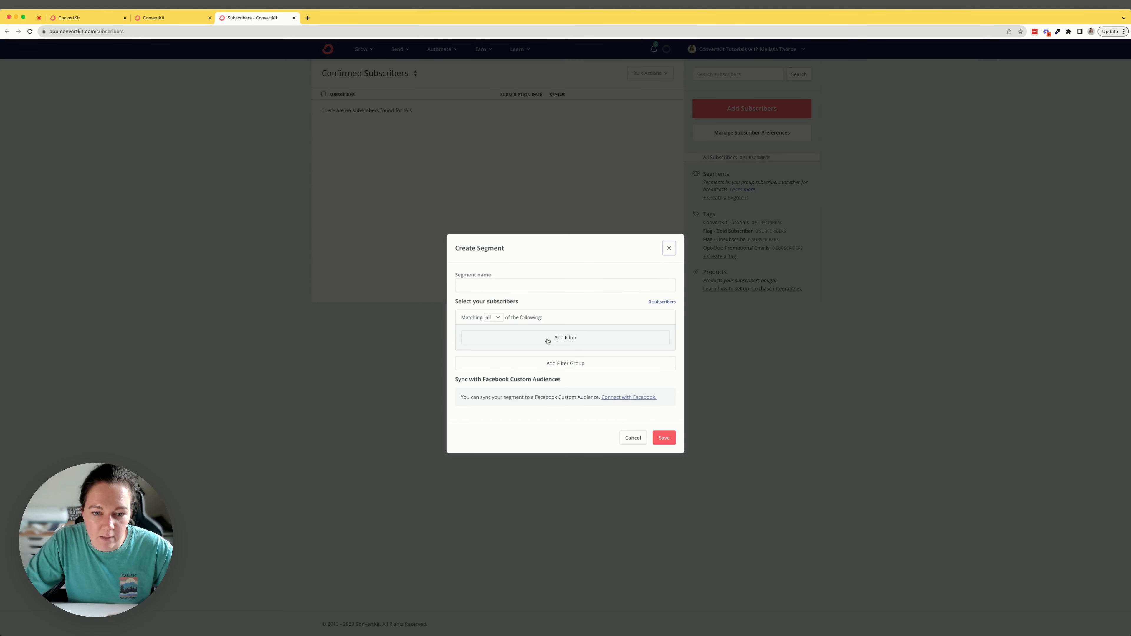
{"action": "left_click", "coordinate": [491, 283]}
{"action": "type", "text": "Pro"}
{"action": "type", "text": "motional Emails"}
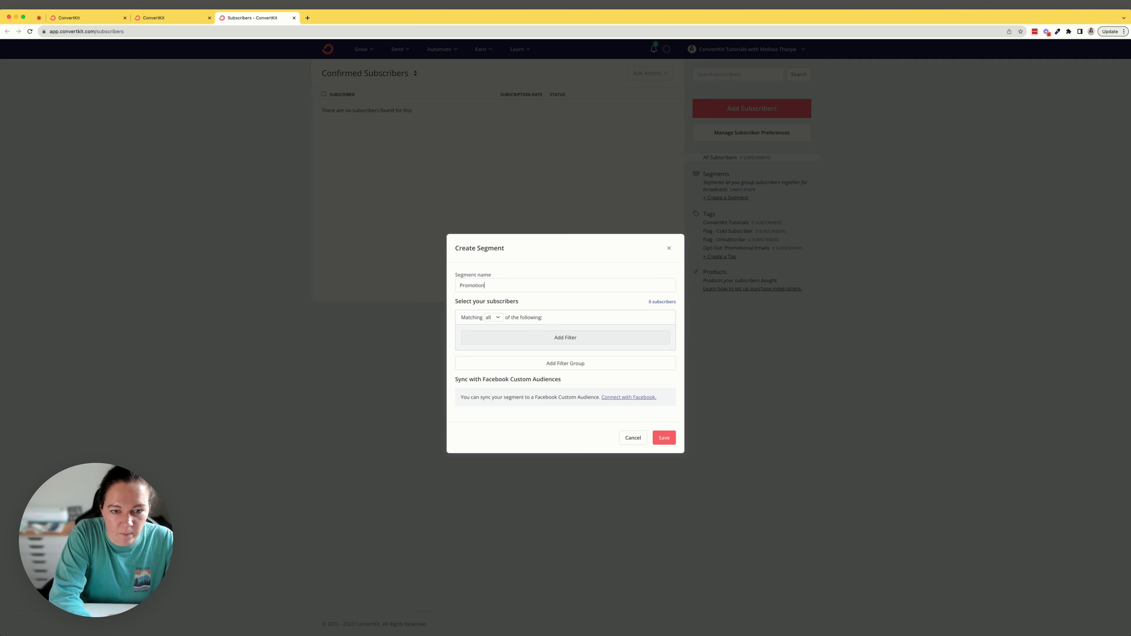
{"action": "left_click", "coordinate": [540, 340]}
{"action": "left_click", "coordinate": [593, 372]}
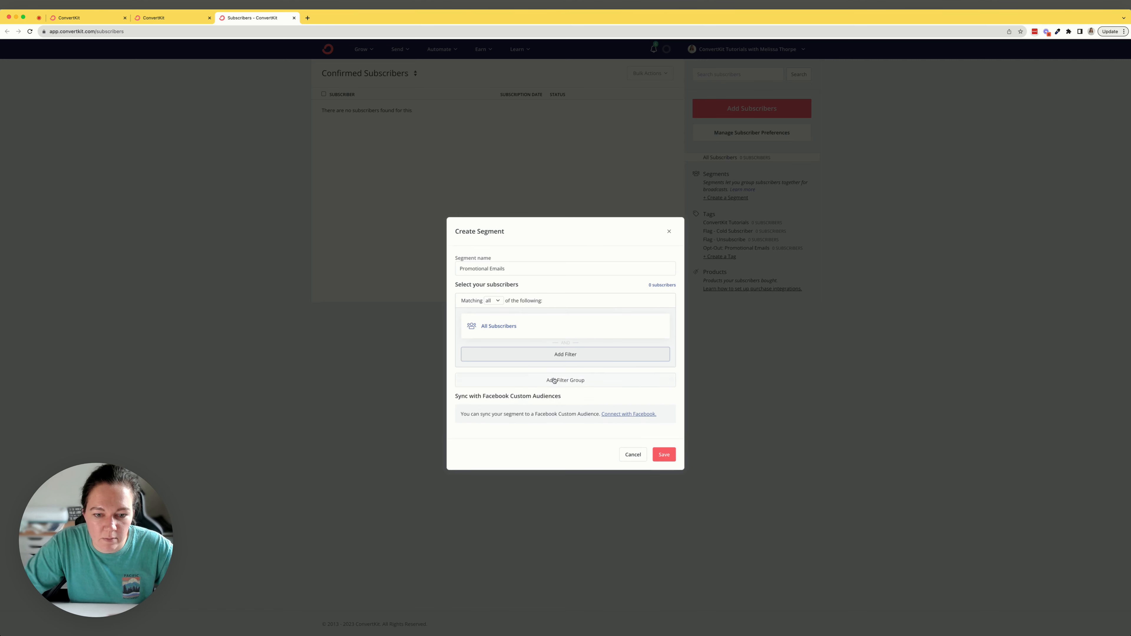
Step: Add a second filter group to the Promotional Emails segment and set it to match none of the following
{"action": "left_click", "coordinate": [556, 381]}
{"action": "left_click", "coordinate": [493, 362]}
{"action": "left_click", "coordinate": [498, 404]}
Step: Add a filter to the "none" group for subscribers subscribed to the Opt-Out: Promotional Emails tag, and save the segment
{"action": "left_click", "coordinate": [499, 380]}
{"action": "left_click", "coordinate": [568, 387]}
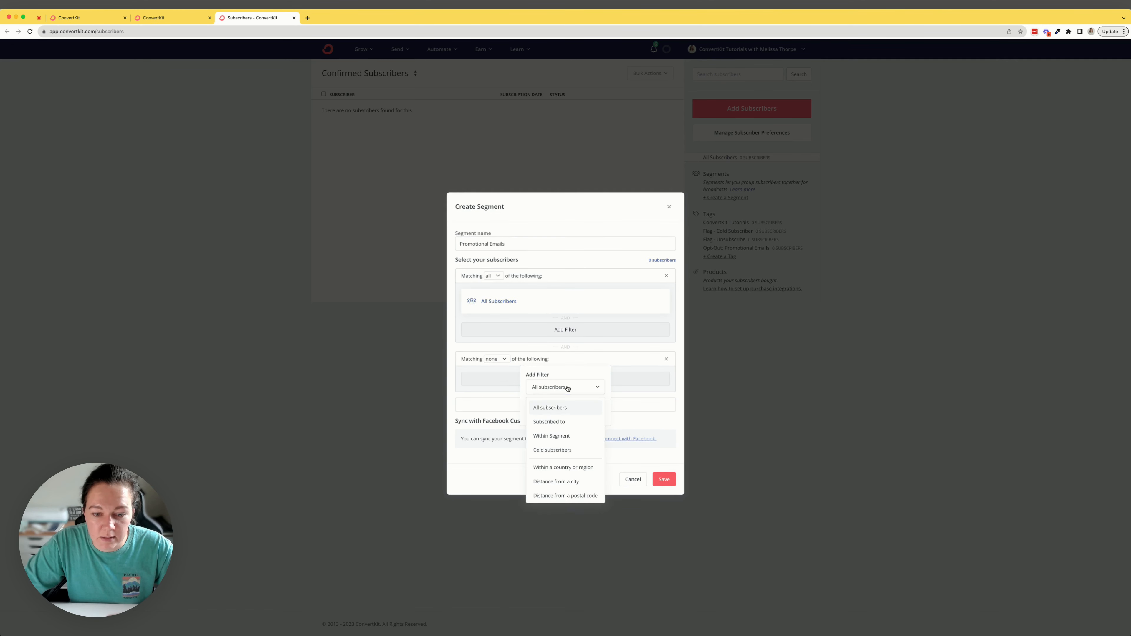
{"action": "left_click", "coordinate": [548, 405]}
{"action": "left_click", "coordinate": [546, 406]}
{"action": "left_click", "coordinate": [541, 452]}
{"action": "left_click", "coordinate": [538, 421]}
{"action": "type", "text": "opt-"}
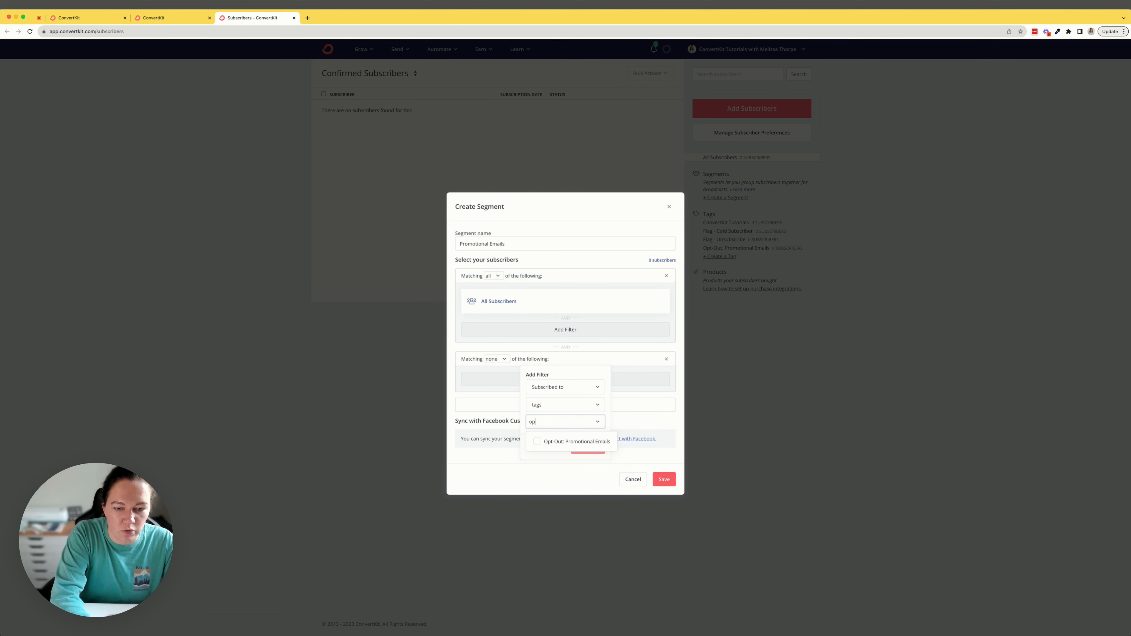
{"action": "left_click", "coordinate": [544, 444]}
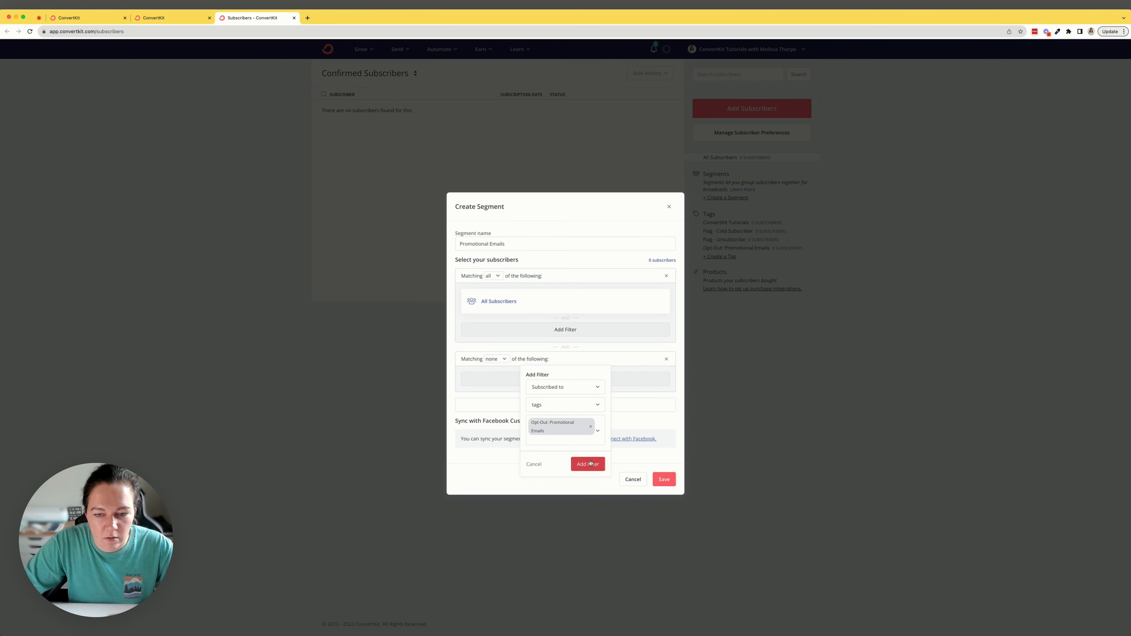
{"action": "left_click", "coordinate": [587, 462]}
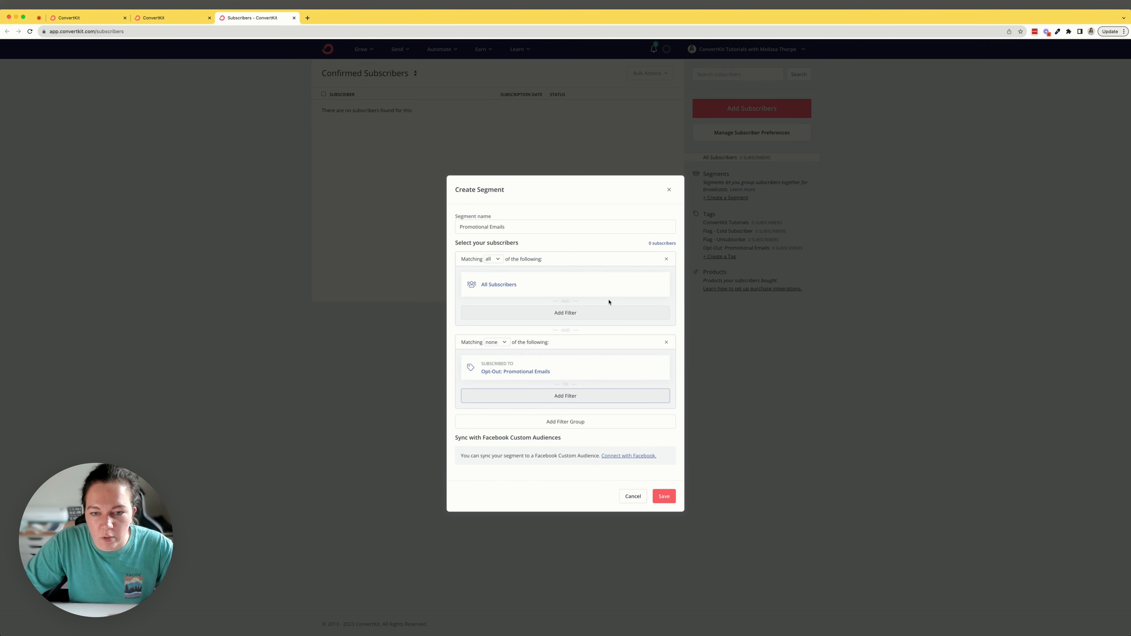
{"action": "left_click", "coordinate": [663, 497]}
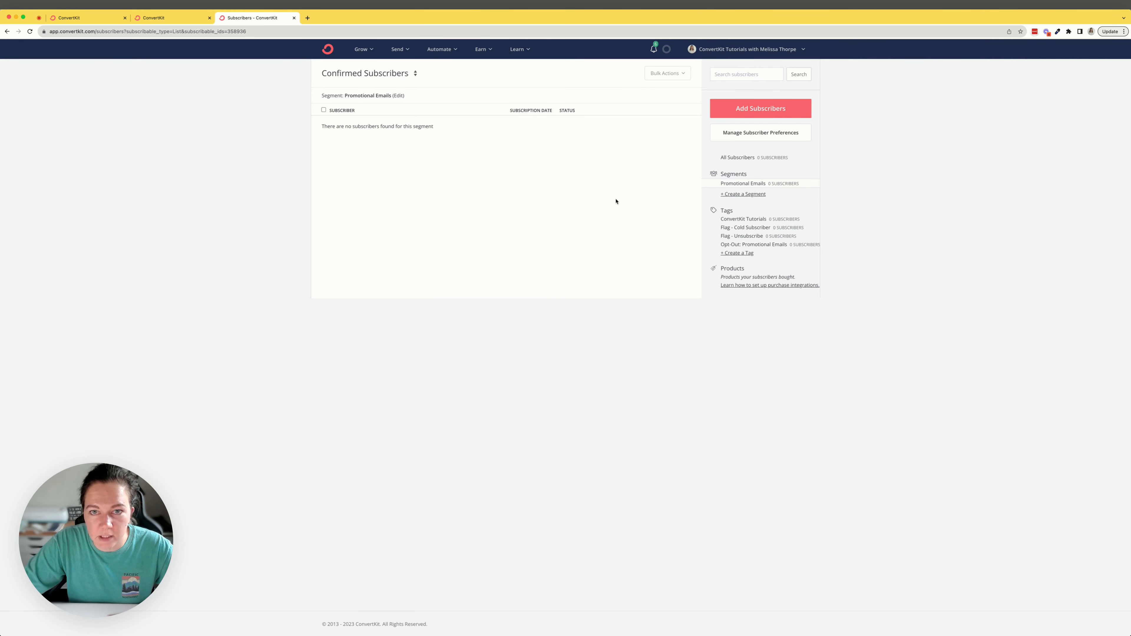
Step: Return to the Promotional Email broadcast and continue to its sharing settings
{"action": "left_click", "coordinate": [84, 18]}
{"action": "left_click", "coordinate": [1098, 623]}
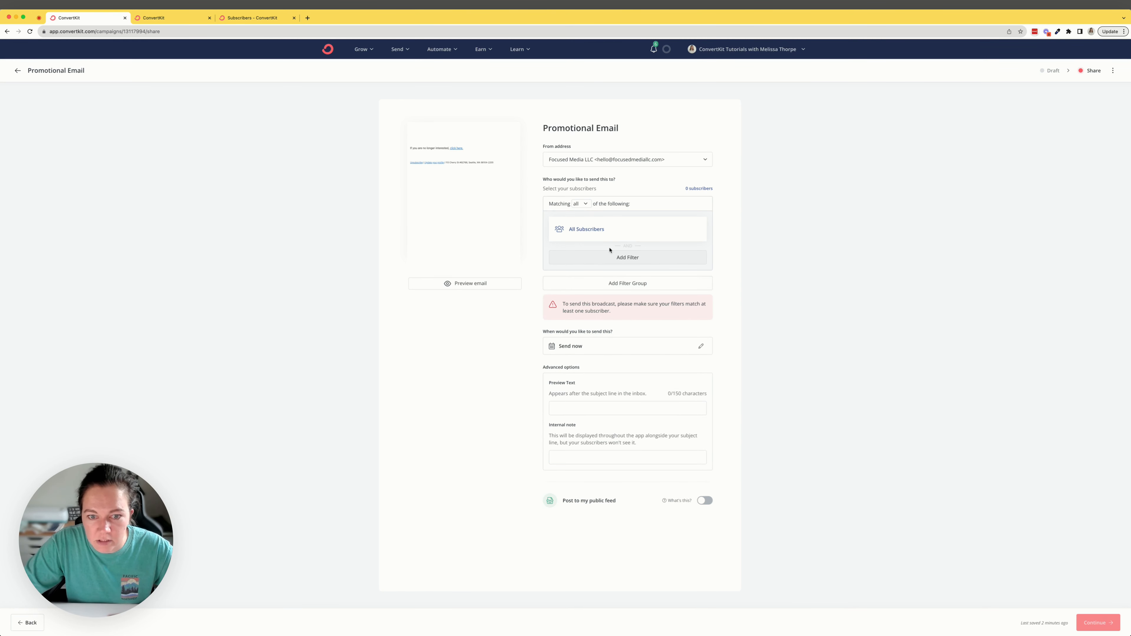
{"action": "left_click", "coordinate": [614, 258]}
{"action": "left_click", "coordinate": [609, 242]}
{"action": "left_click", "coordinate": [612, 264]}
{"action": "left_click", "coordinate": [606, 284]}
Step: Reload the broadcast's sharing settings and add a recipient filter for subscribers within the Promotional Emails segment
{"action": "key", "text": "super+r"}
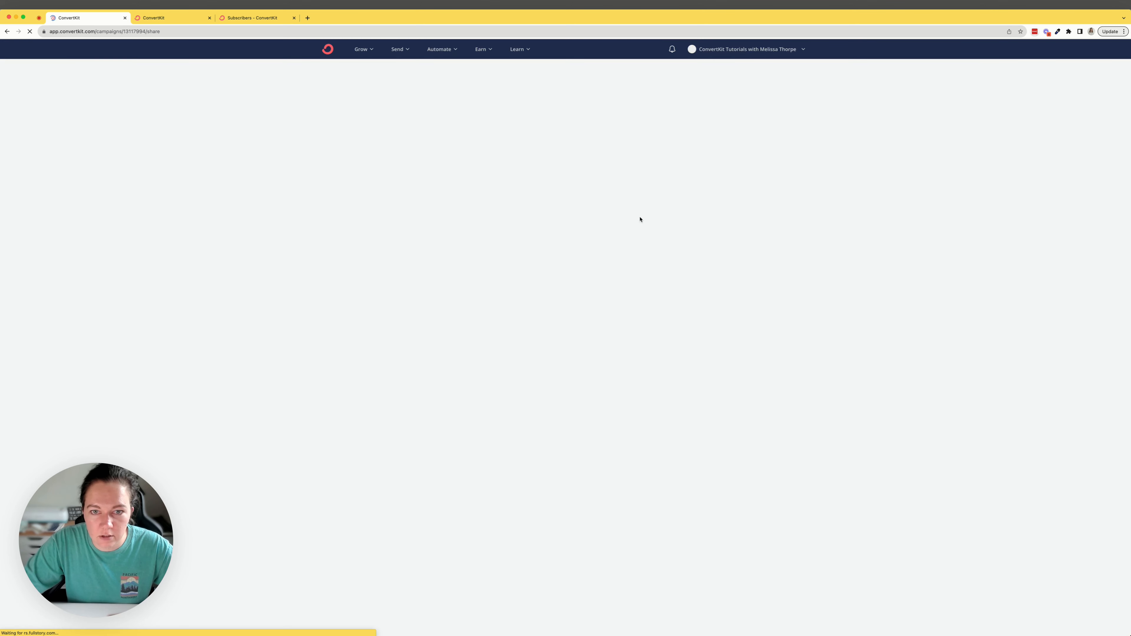
{"action": "left_click", "coordinate": [615, 258]}
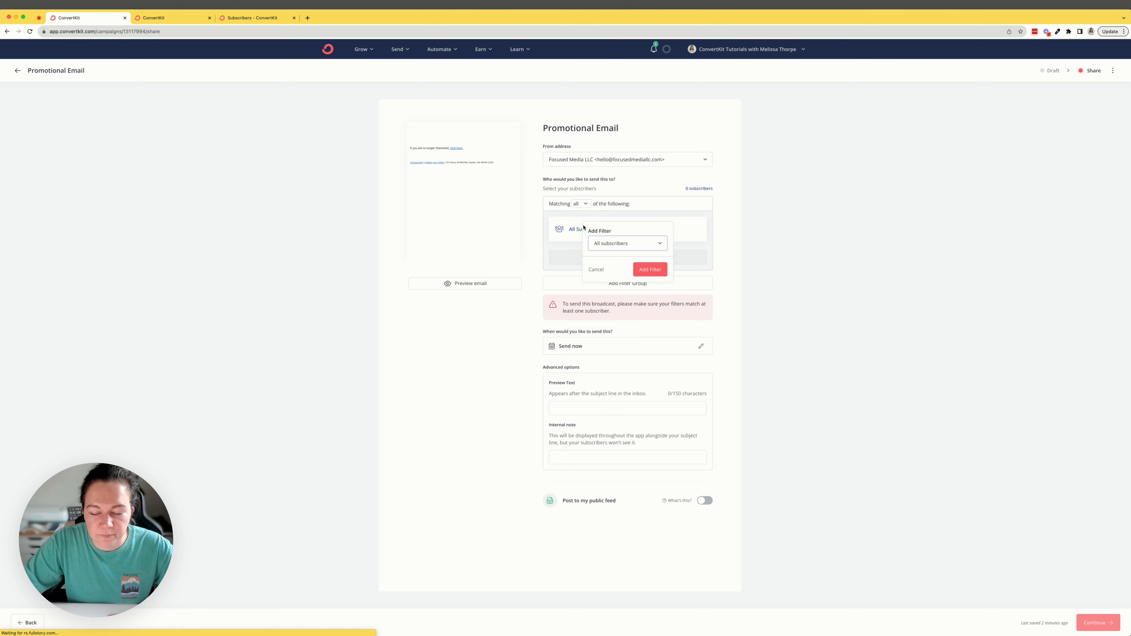
{"action": "left_click", "coordinate": [611, 246]}
{"action": "left_click", "coordinate": [613, 292]}
{"action": "left_click", "coordinate": [613, 262]}
{"action": "left_click", "coordinate": [628, 280]}
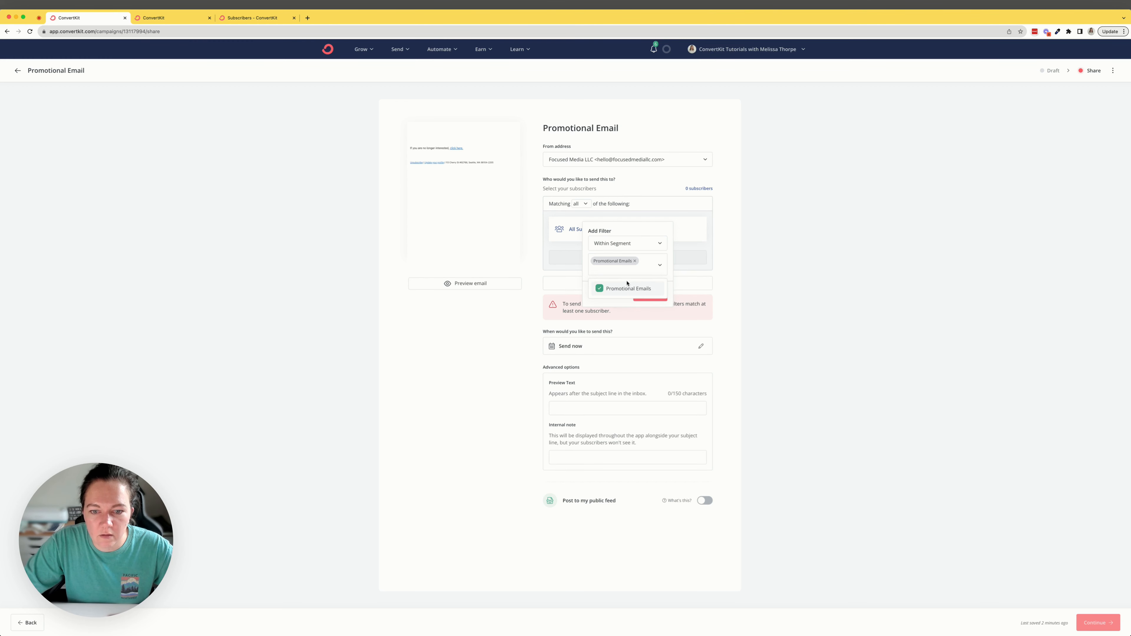
{"action": "left_click", "coordinate": [649, 305]}
{"action": "left_click", "coordinate": [646, 295]}
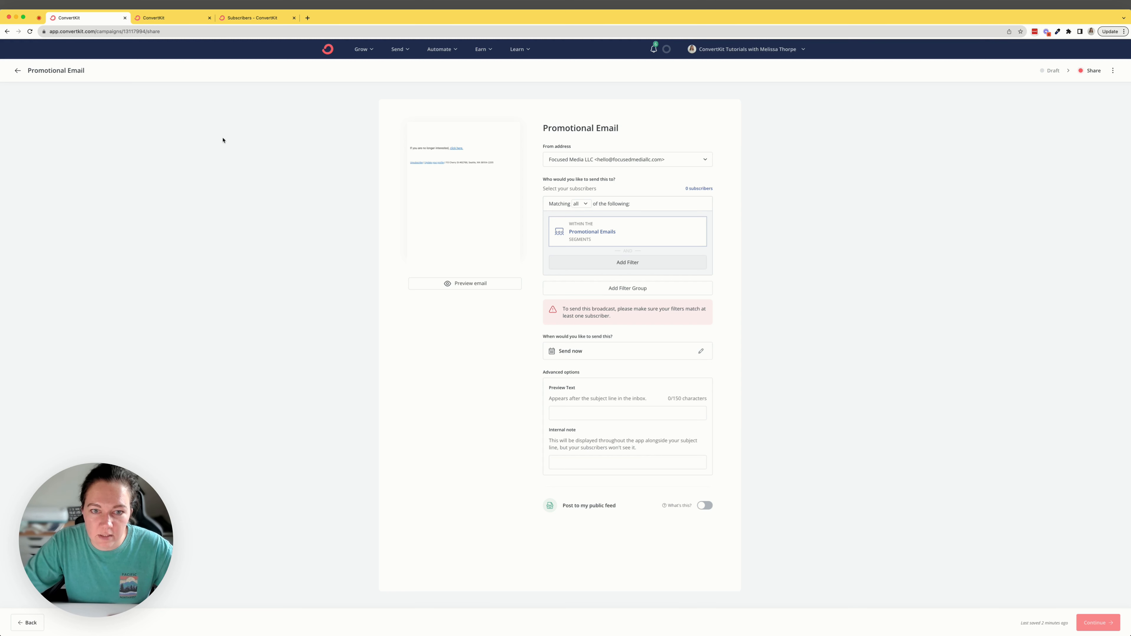
Step: Review the Opt-Out: Promotional Emails automation rule, and open the Promotional Emails segment to examine its filter groups
{"action": "left_click", "coordinate": [154, 21]}
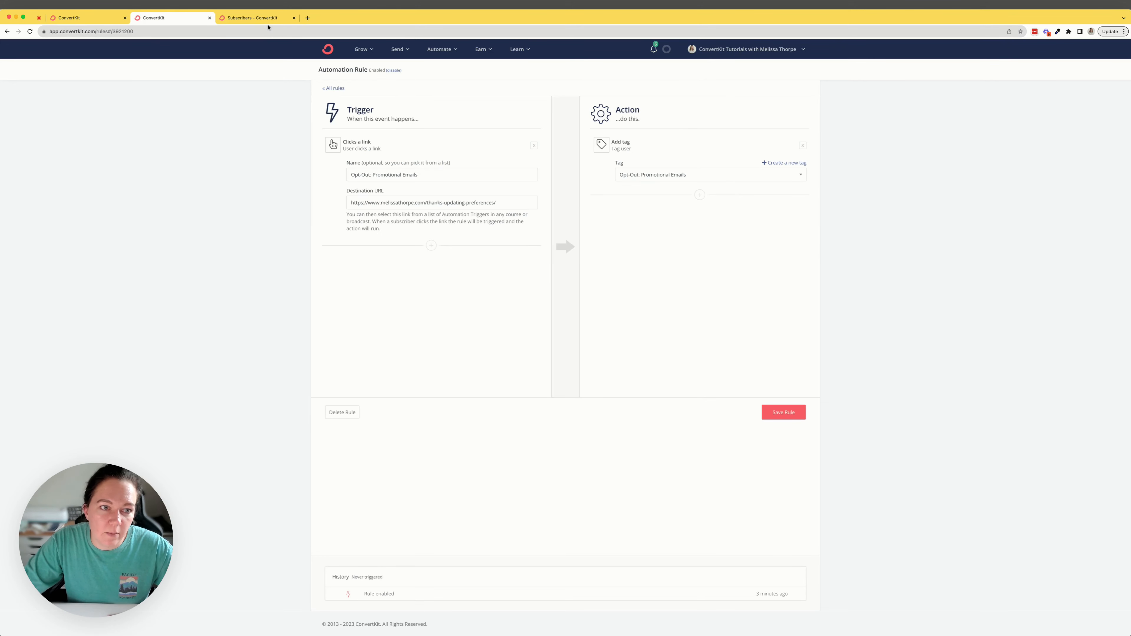
{"action": "left_click", "coordinate": [258, 18]}
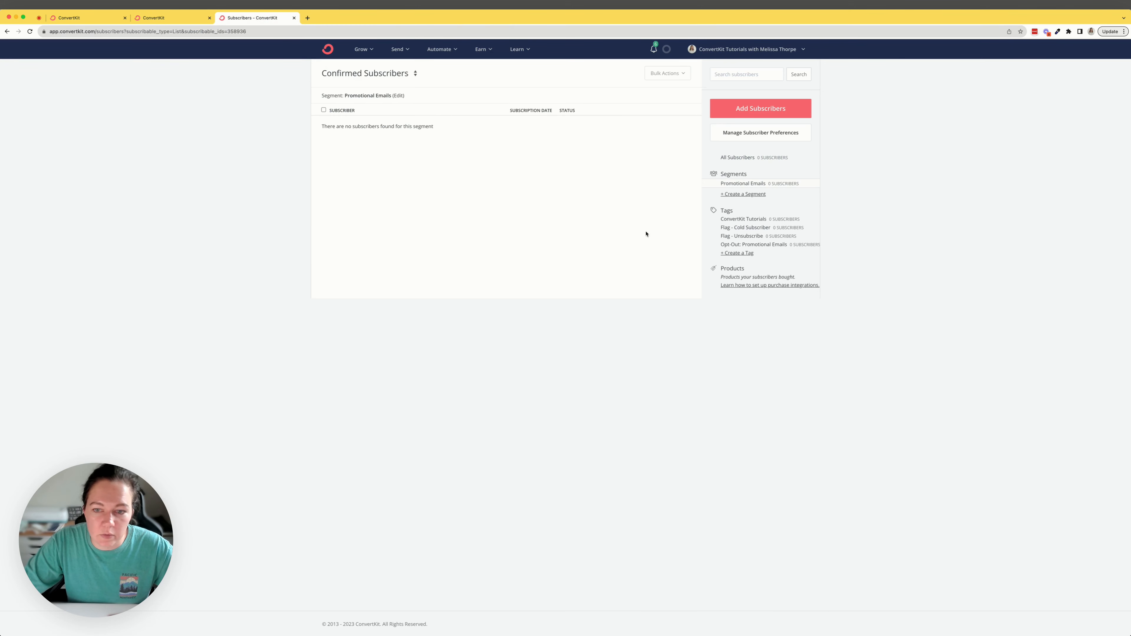
{"action": "left_click", "coordinate": [741, 194]}
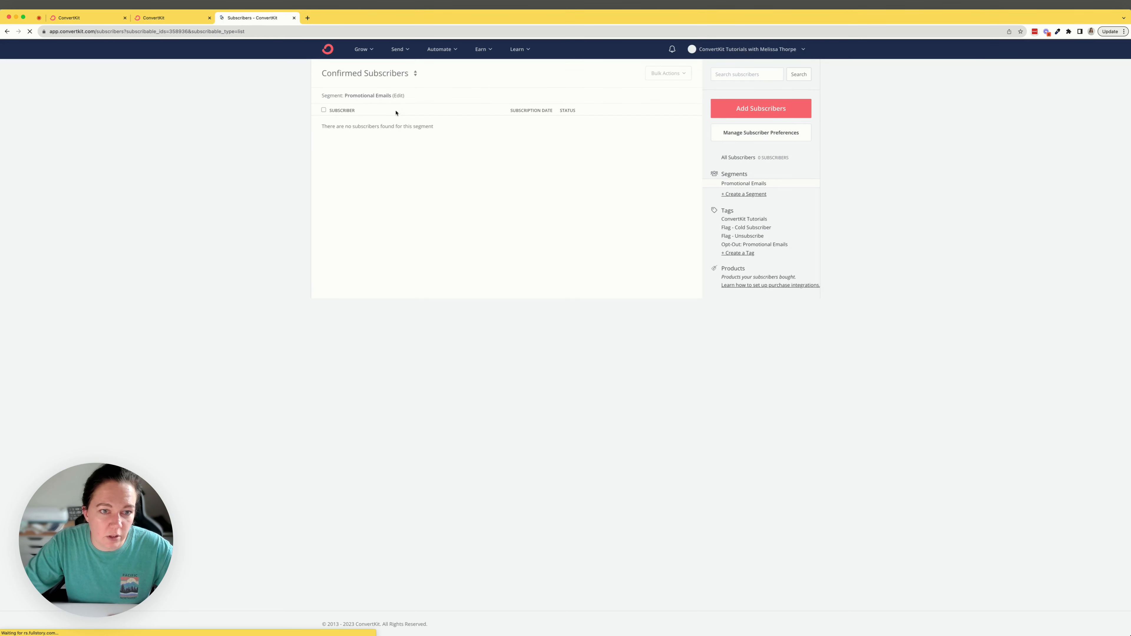
{"action": "left_click", "coordinate": [399, 95]}
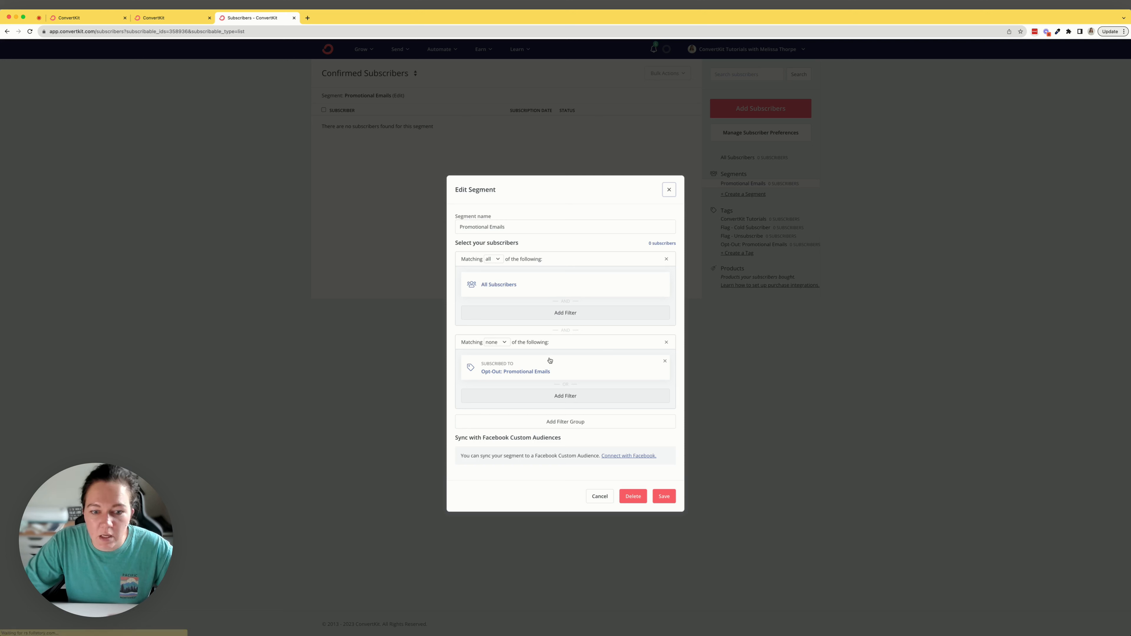